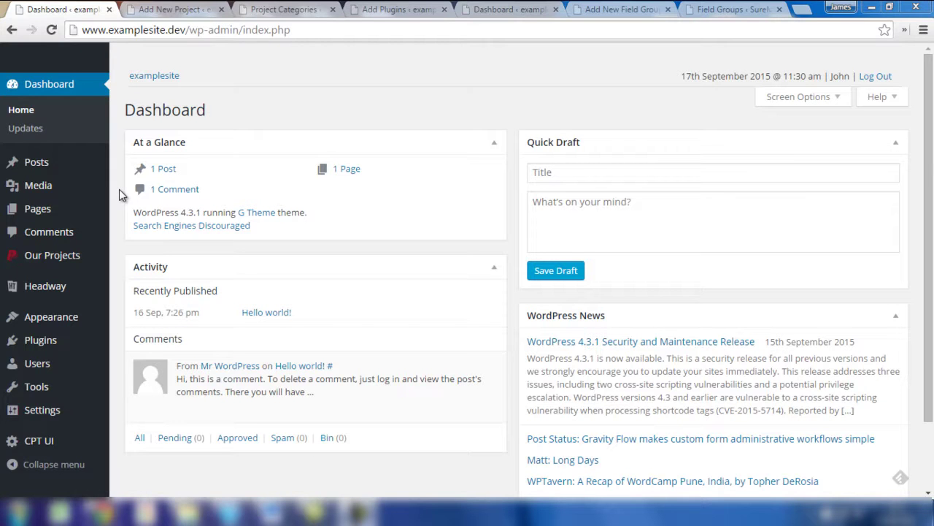
Step: Examine the Add New Project edit screen of the Our Projects post type and the existing list of project categories
mouse_move(54, 262)
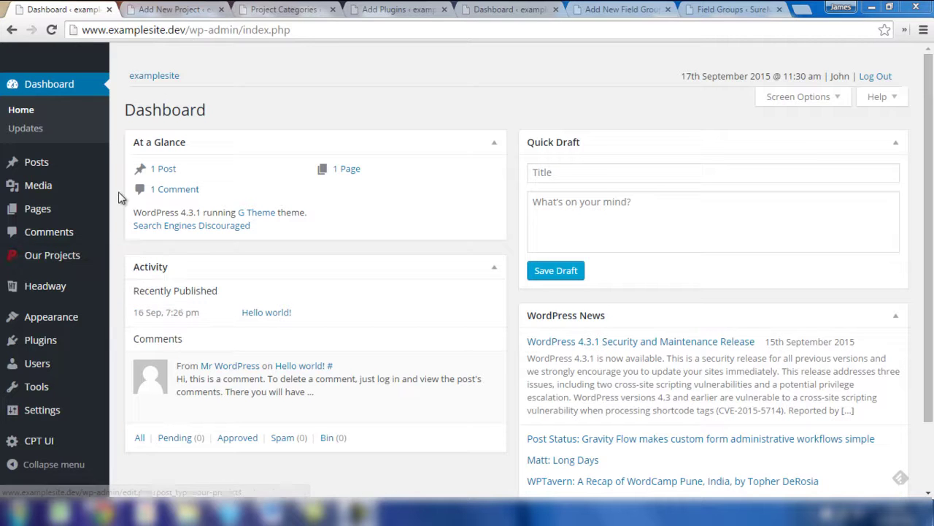
left_click(179, 10)
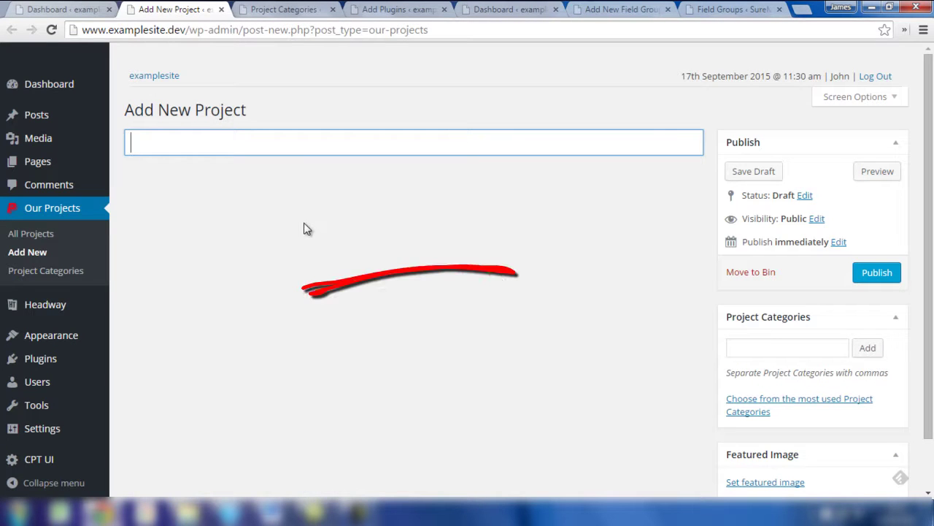
left_click(247, 139)
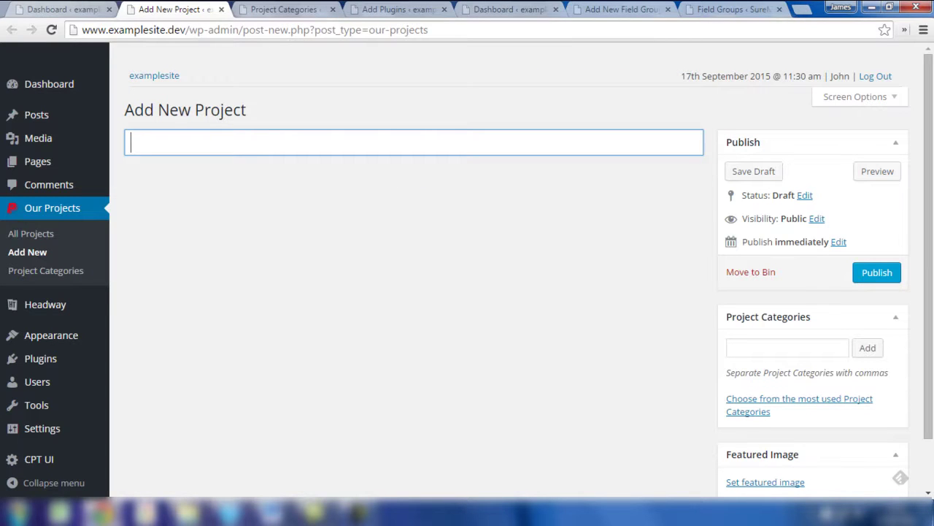
left_click_drag(933, 226, 933, 274)
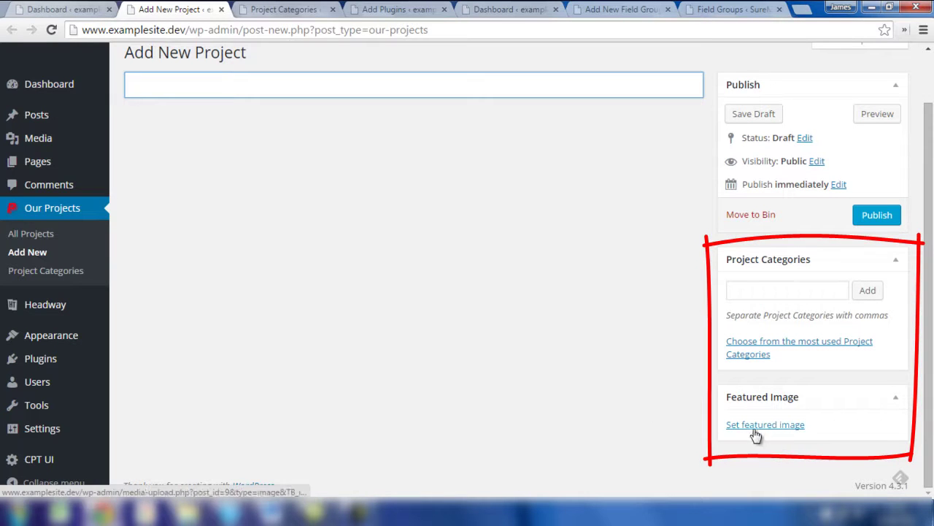
scroll(927, 219, "up", 2)
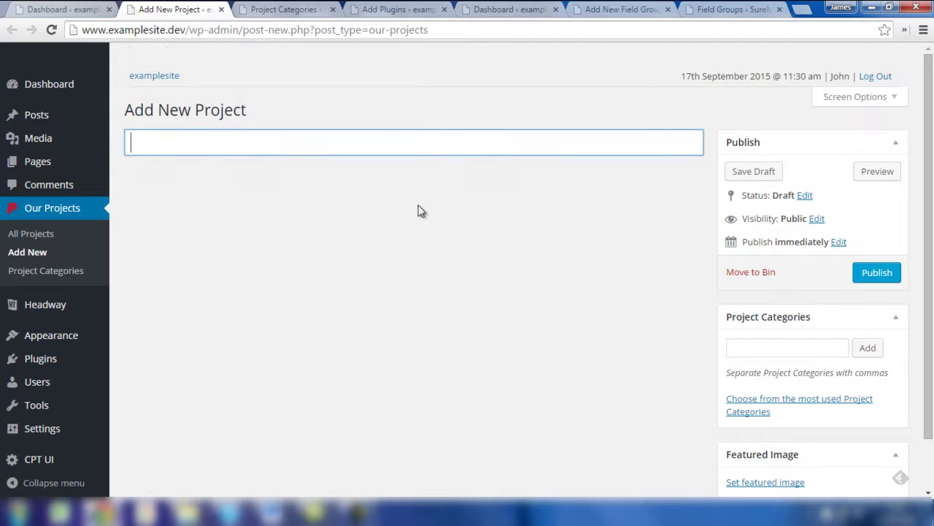
left_click(295, 10)
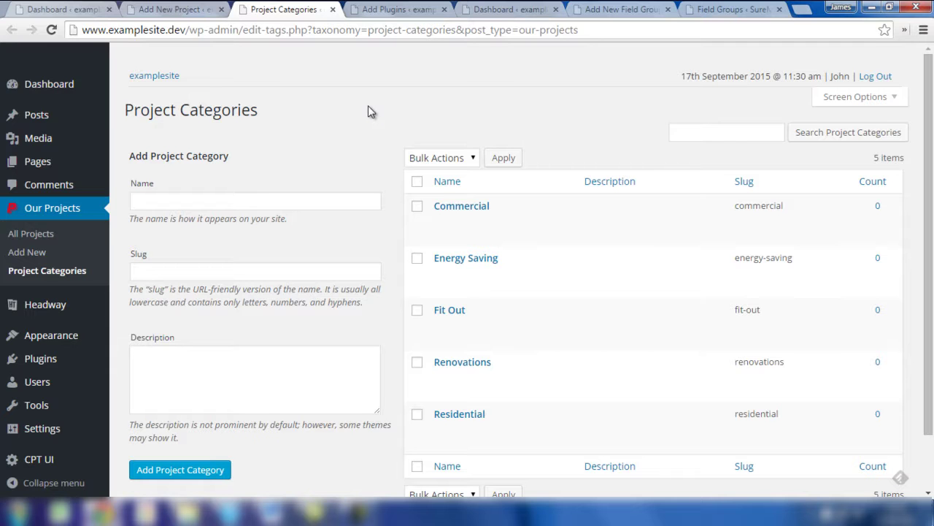
mouse_move(386, 135)
left_mouse_down()
mouse_move(442, 496)
mouse_move(905, 130)
mouse_move(394, 139)
left_mouse_up()
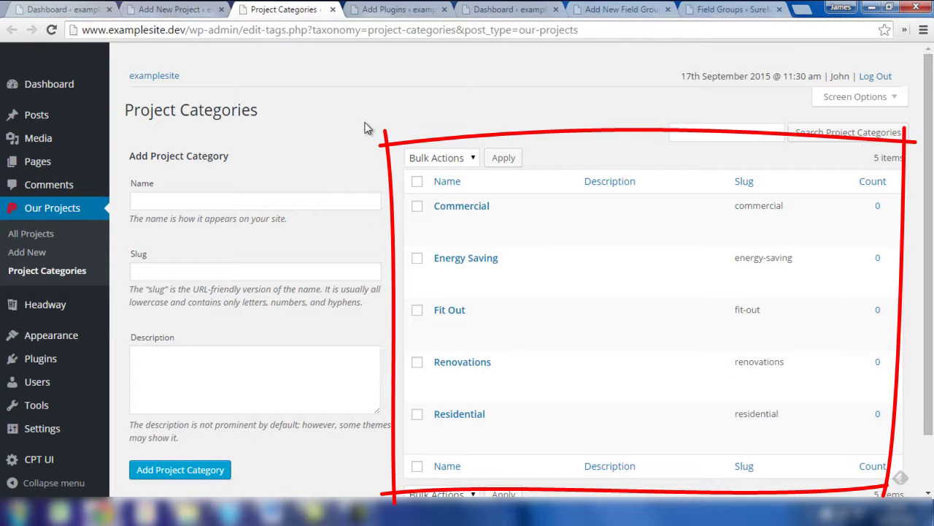
left_click(191, 10)
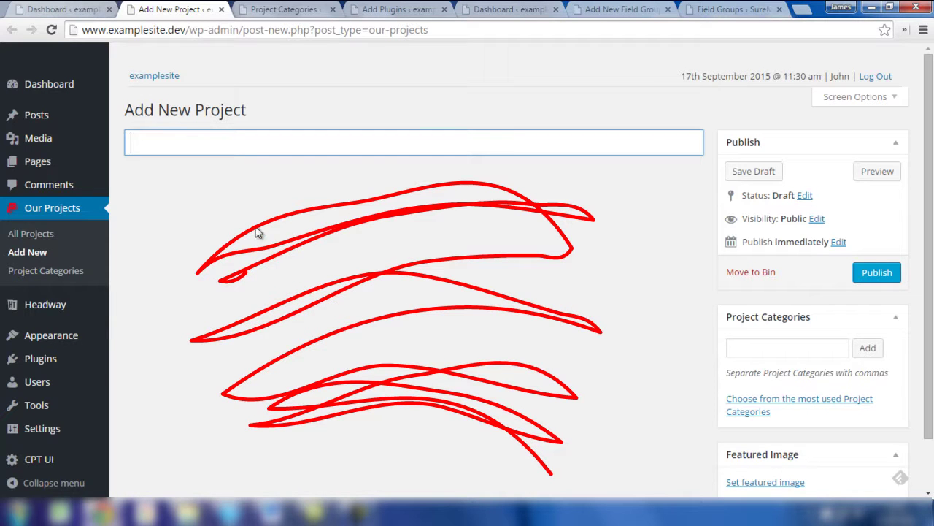
Step: Look at the Advanced Custom Fields plugin in the plugin search results and the Custom Fields entry in the admin dashboard
left_click(411, 14)
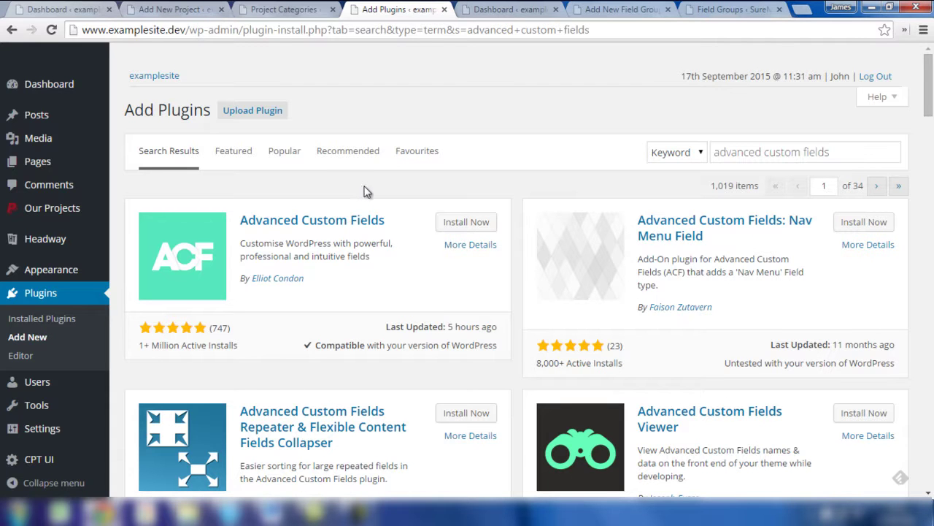
left_click(175, 10)
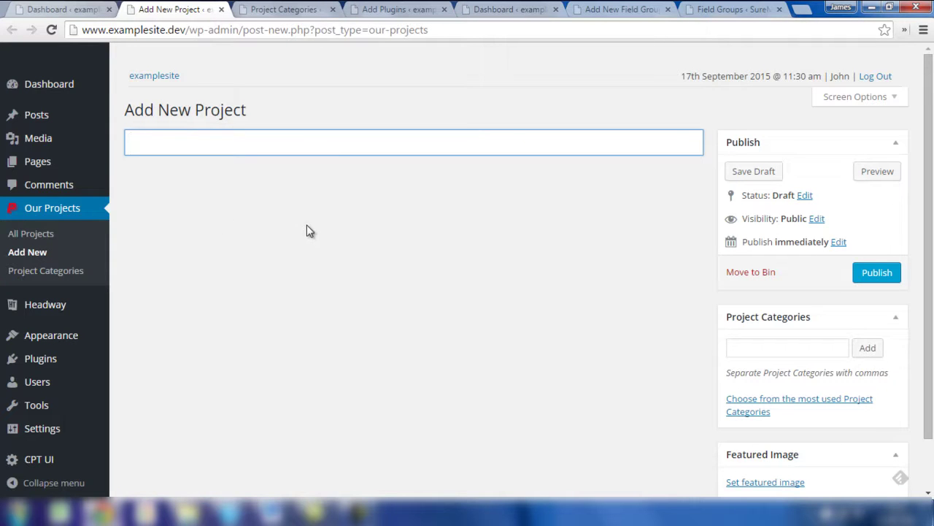
left_click(427, 10)
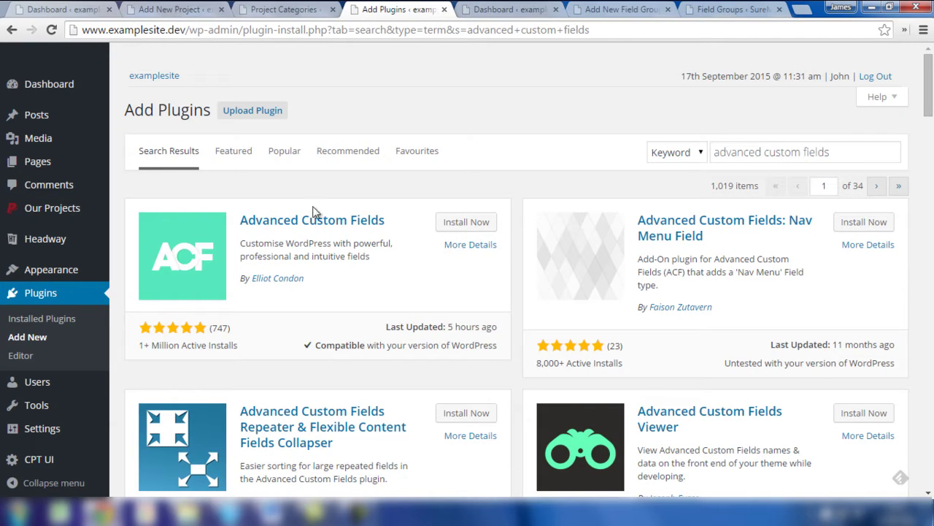
left_click(509, 11)
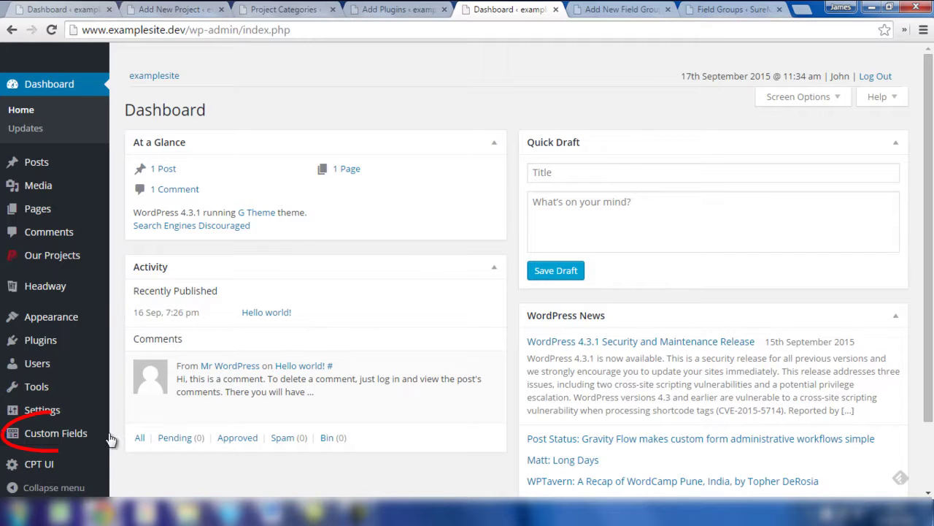
mouse_move(59, 441)
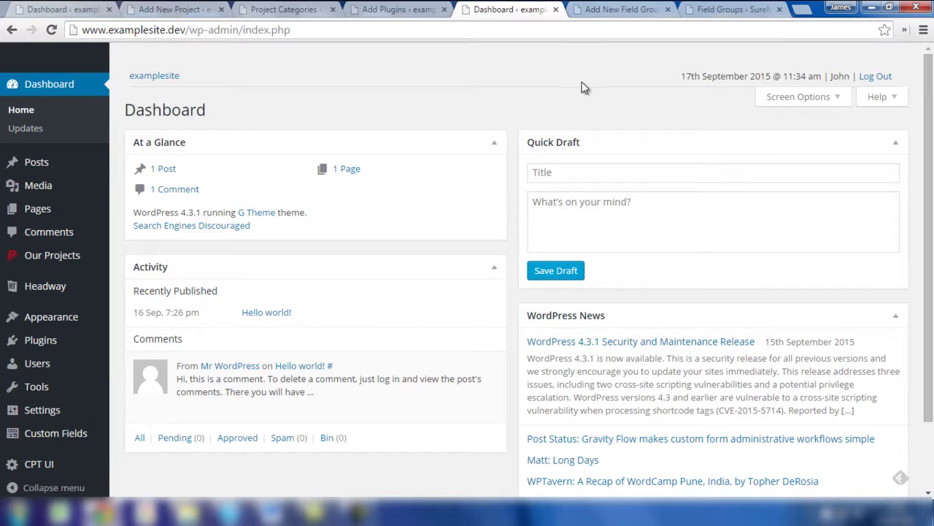
Step: Go to the new field group form and title the group "Project Details"
left_click(618, 12)
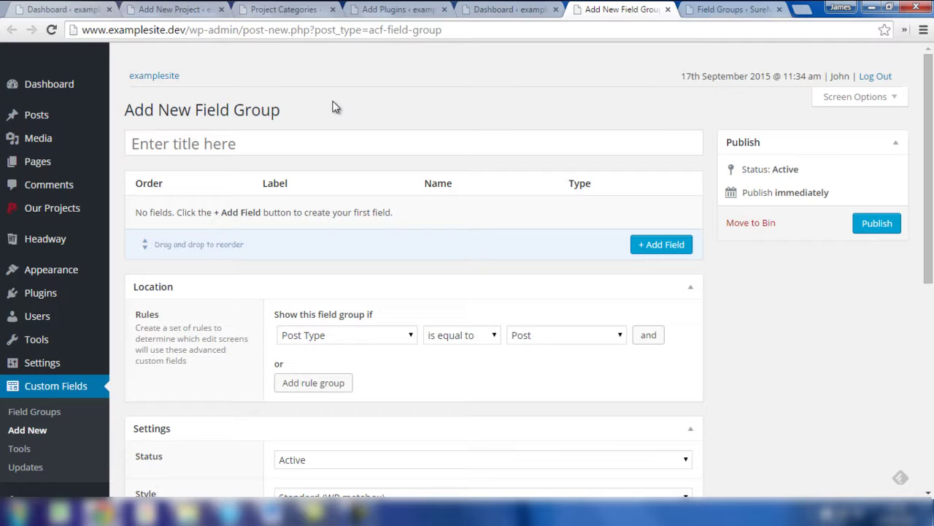
left_click(246, 145)
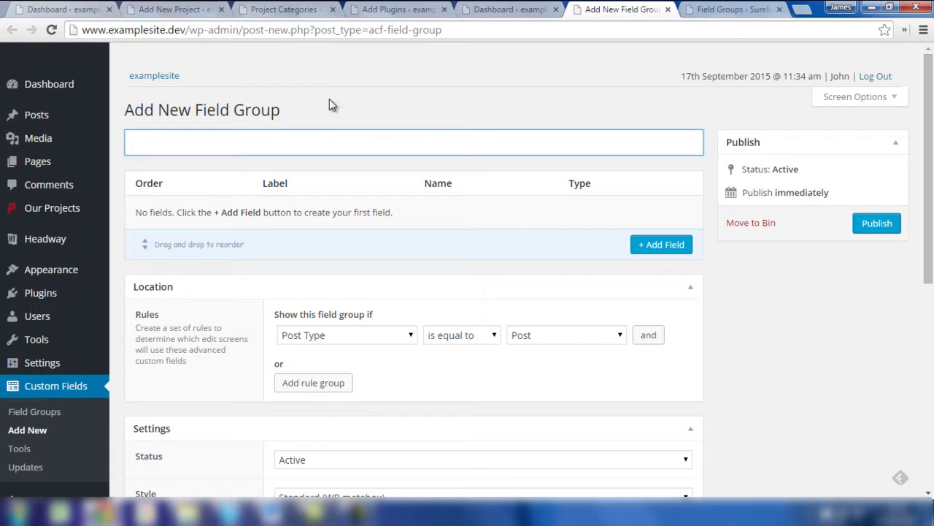
type("Project Details")
left_click(392, 93)
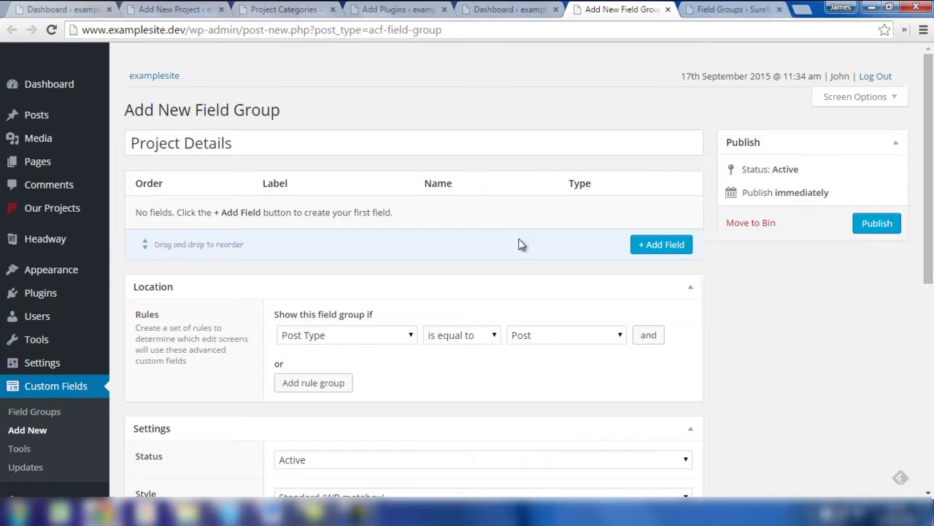
Step: Set the field group's location rule to show when Post Type is equal to Our Project
left_click_drag(931, 191, 932, 241)
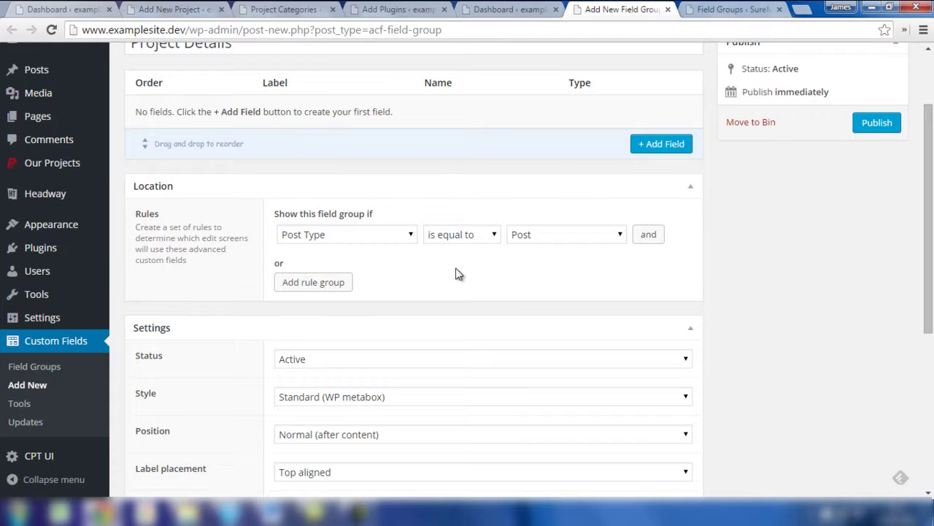
left_click(559, 238)
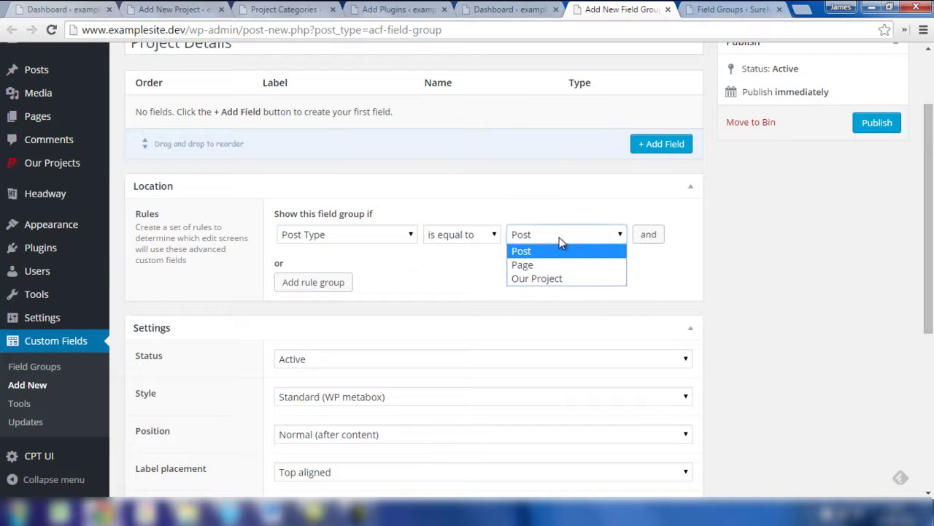
left_click(555, 278)
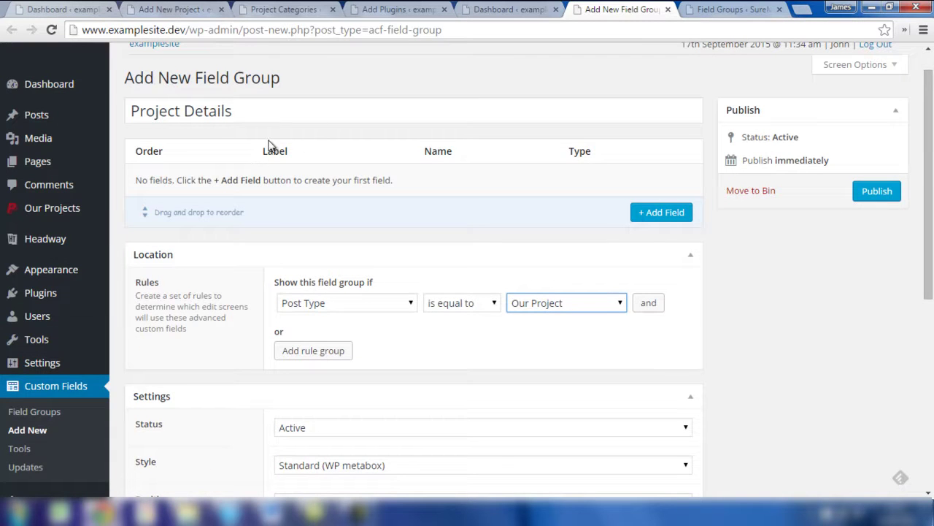
Step: Compare the project edit screen with the field group's style, position, label placement, order and hide-on-screen settings
left_click(184, 10)
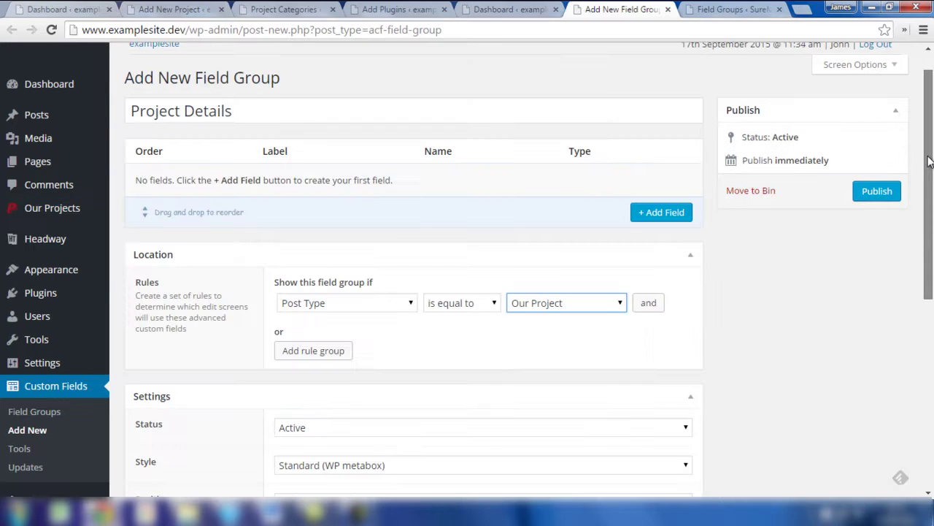
left_click_drag(929, 161, 932, 307)
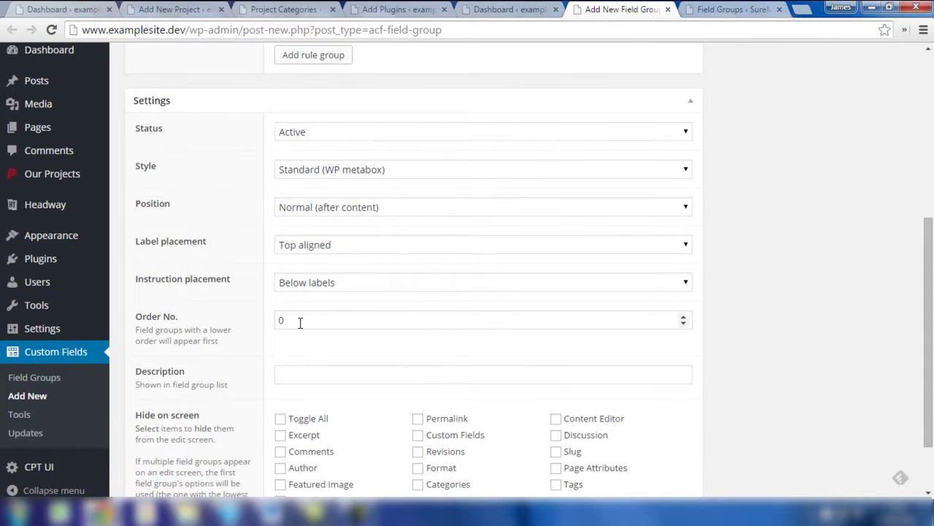
left_click(157, 9)
left_click(625, 10)
mouse_move(930, 356)
left_mouse_down()
mouse_move(932, 394)
mouse_move(931, 292)
mouse_move(932, 351)
left_mouse_up()
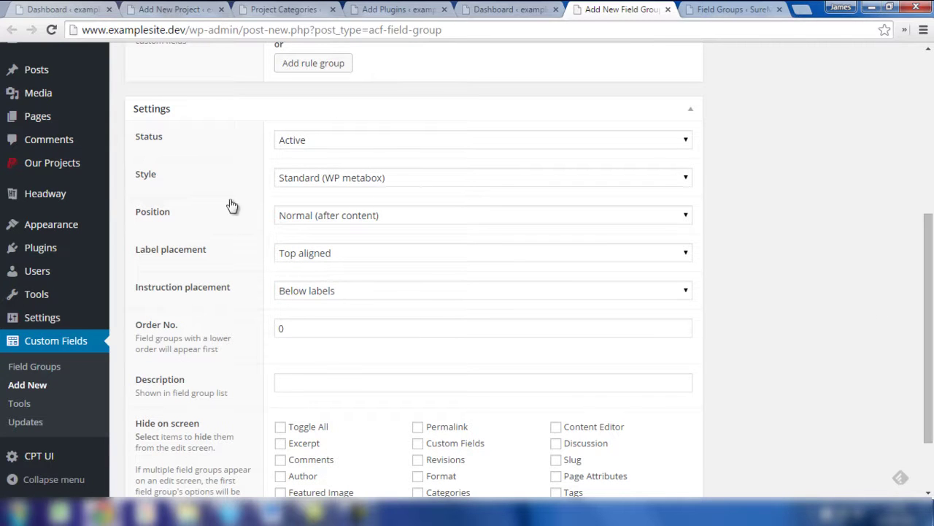
left_click_drag(930, 365, 931, 212)
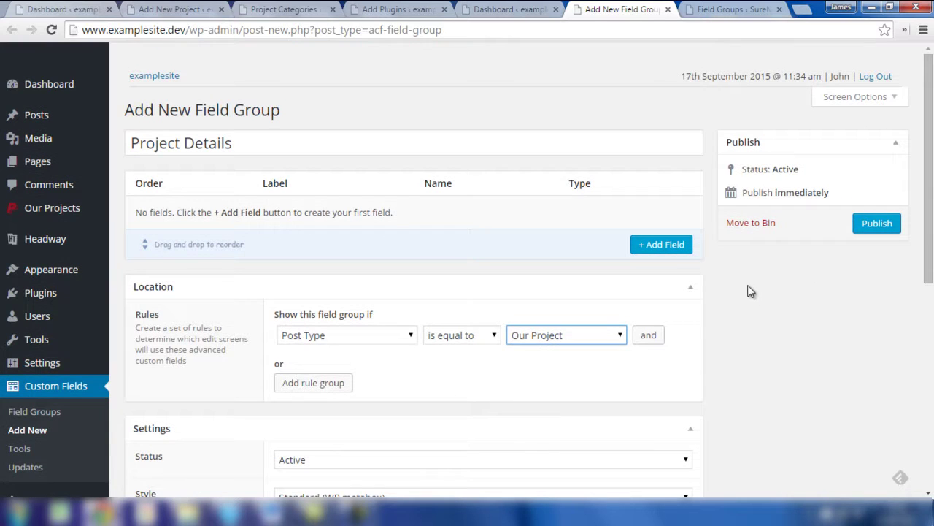
Step: Add a first field to the Project Details group with the label "Client" and the name "client"
left_click(666, 245)
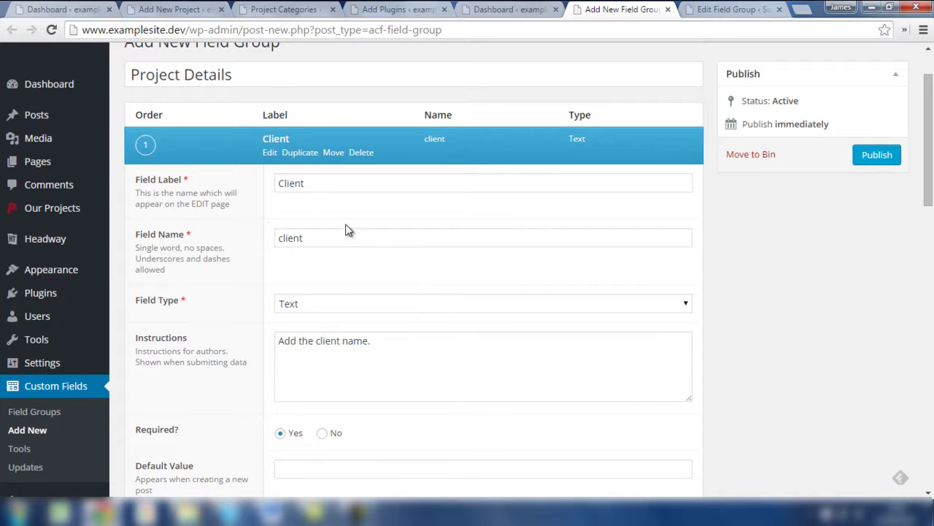
left_click_drag(314, 183, 275, 183)
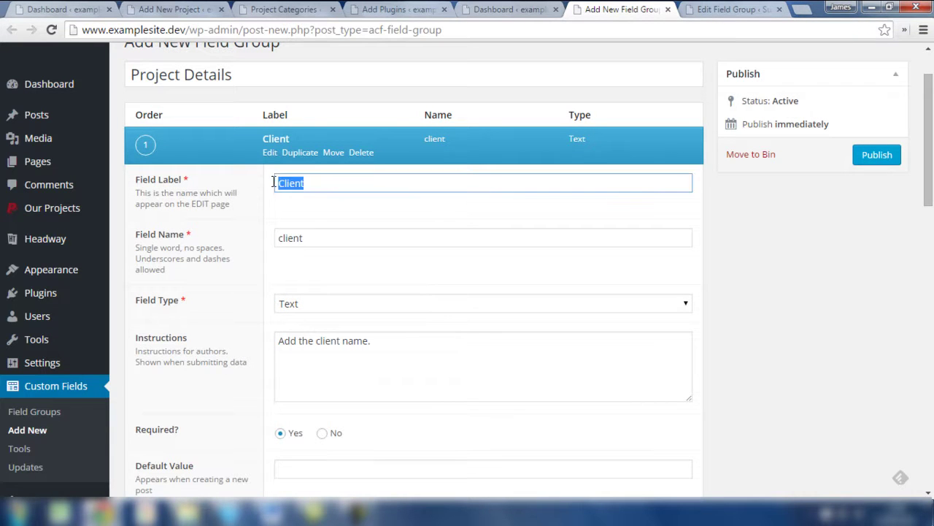
left_click(330, 207)
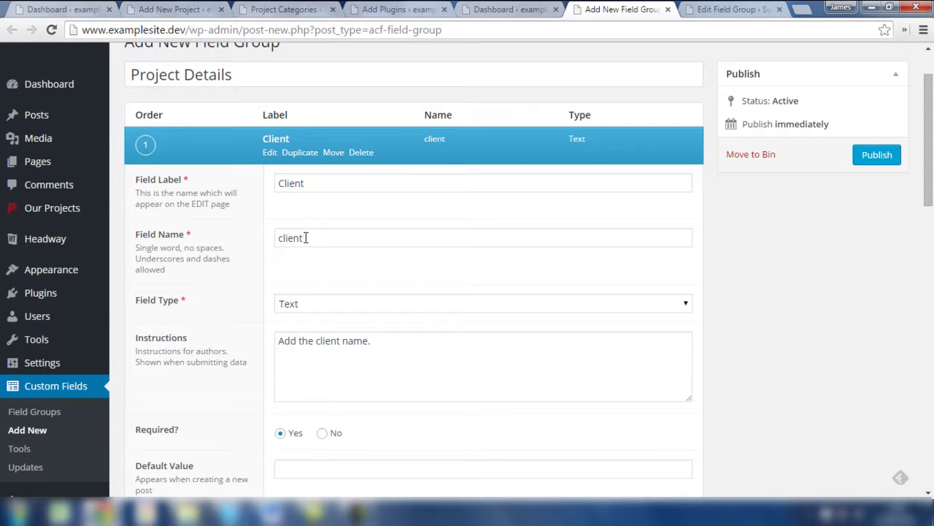
left_click_drag(306, 237, 268, 237)
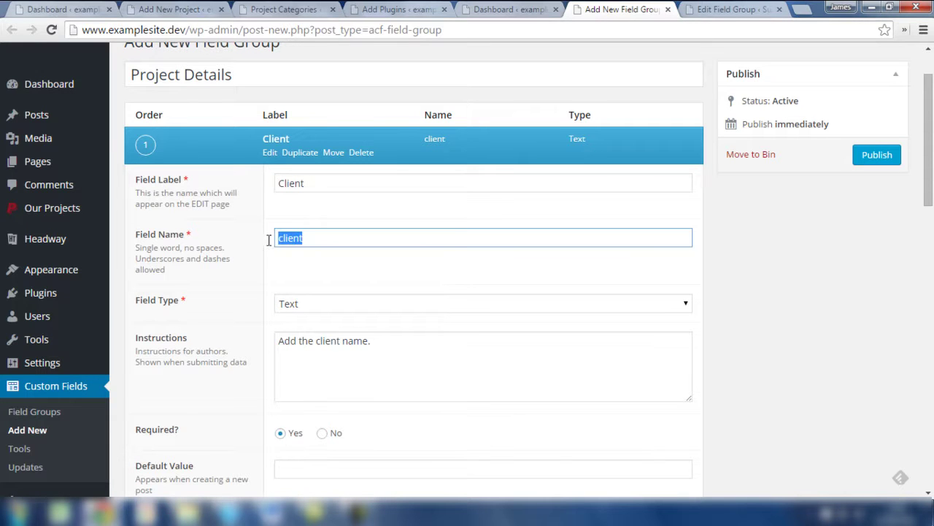
left_click(311, 183)
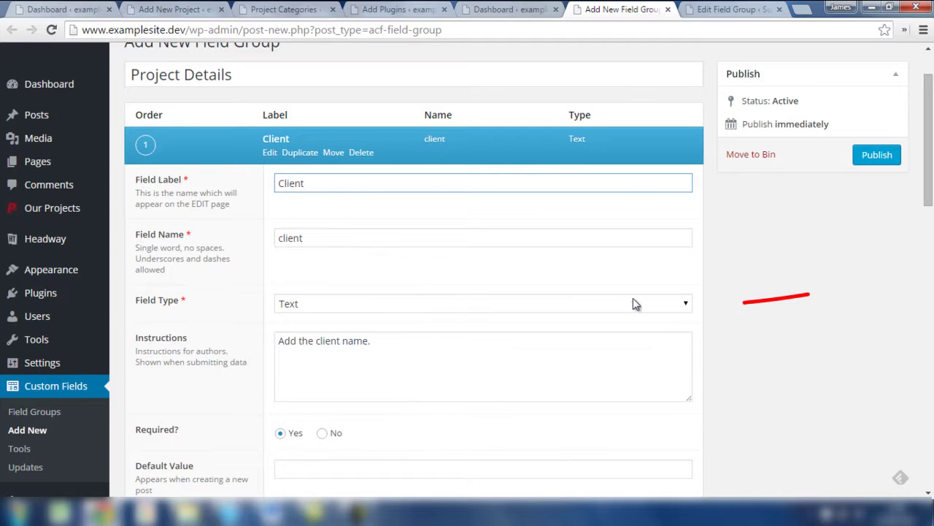
Step: Look through the available field types and choose Text for the Client field
left_click(677, 310)
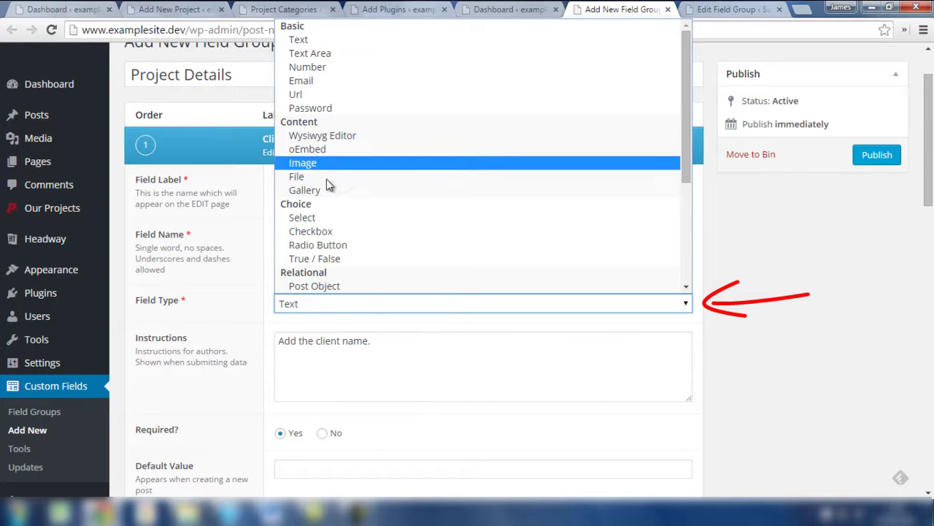
left_click_drag(687, 165, 690, 138)
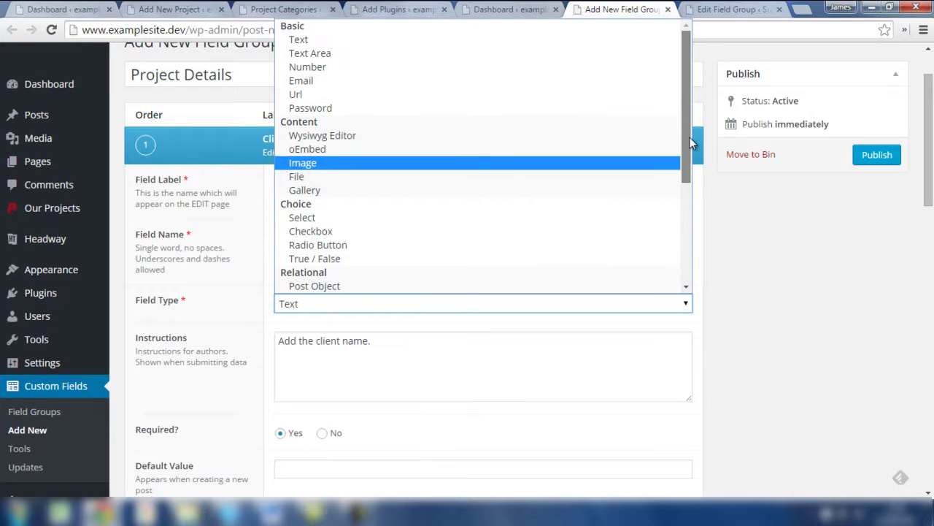
left_click_drag(684, 168, 684, 292)
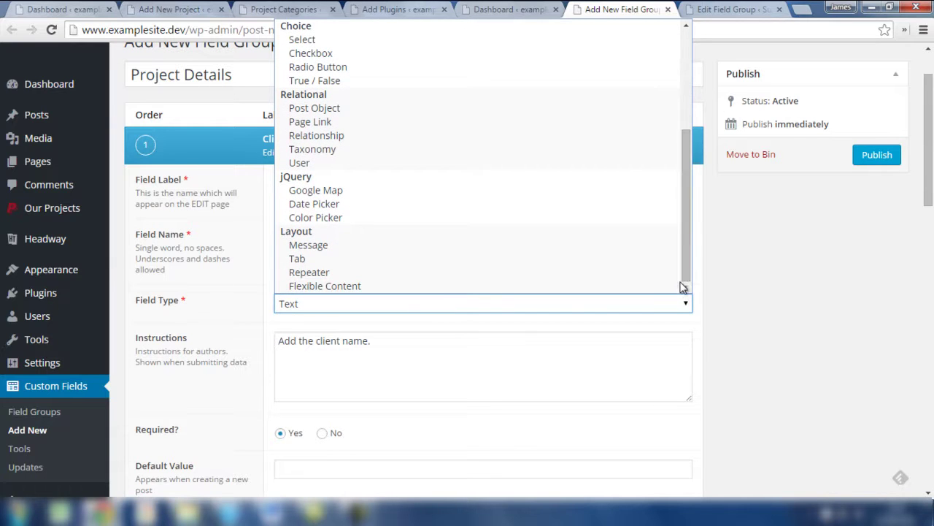
left_click_drag(687, 272, 685, 150)
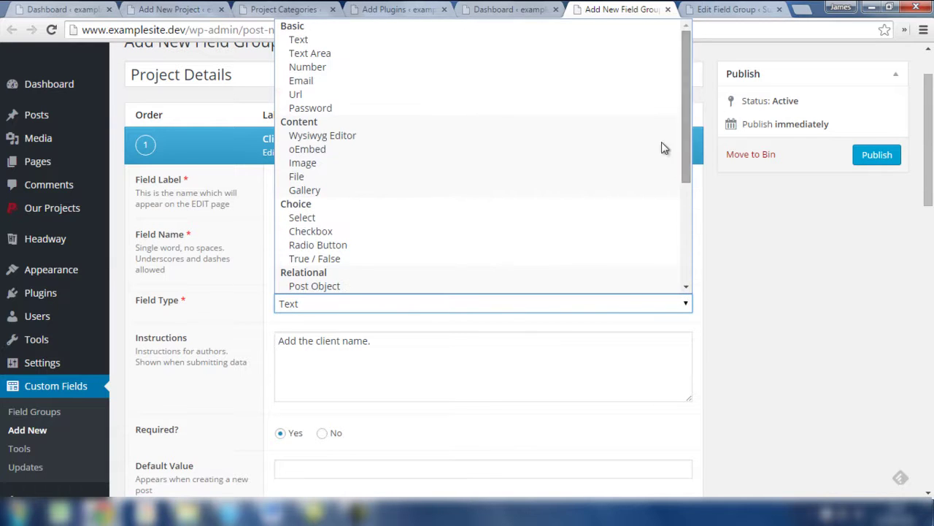
left_click(317, 41)
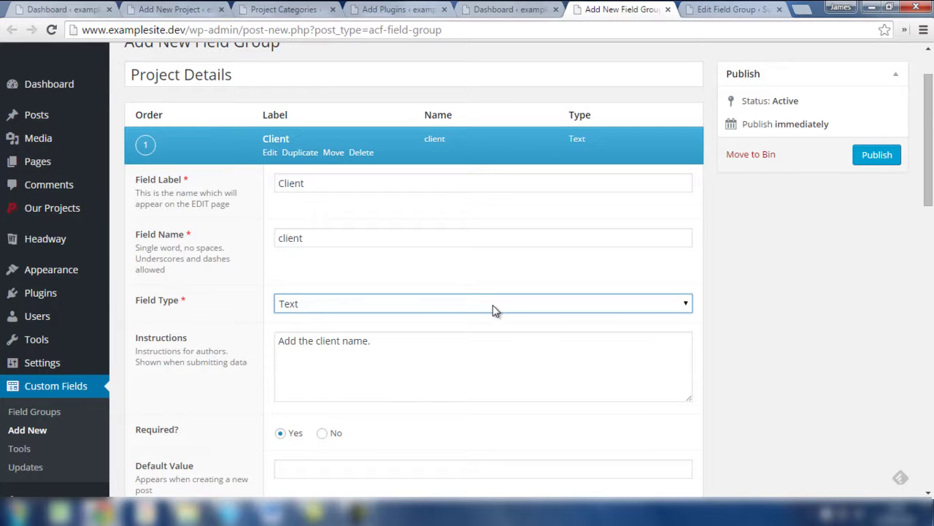
Step: Review the author instructions entered for the Client field
scroll(492, 310, "down", 2)
triple_click(396, 219)
left_click(433, 202)
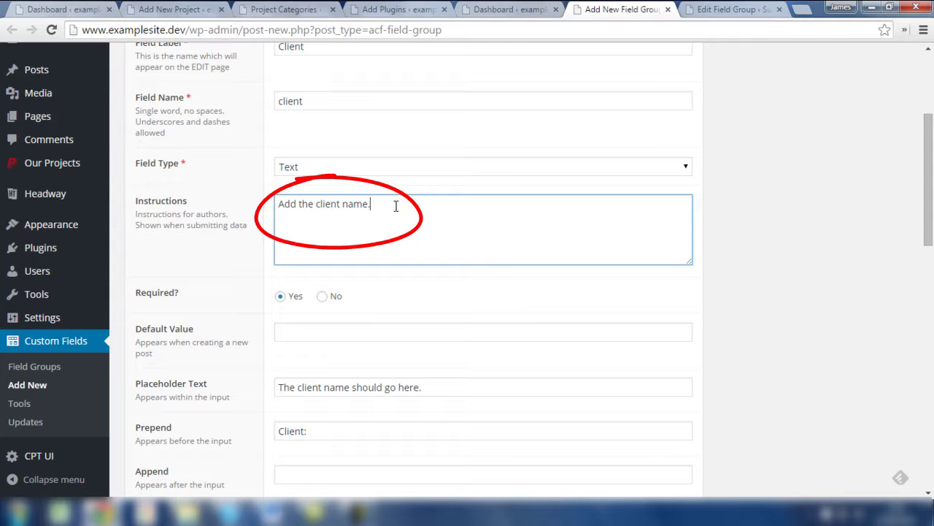
left_click_drag(403, 205, 278, 195)
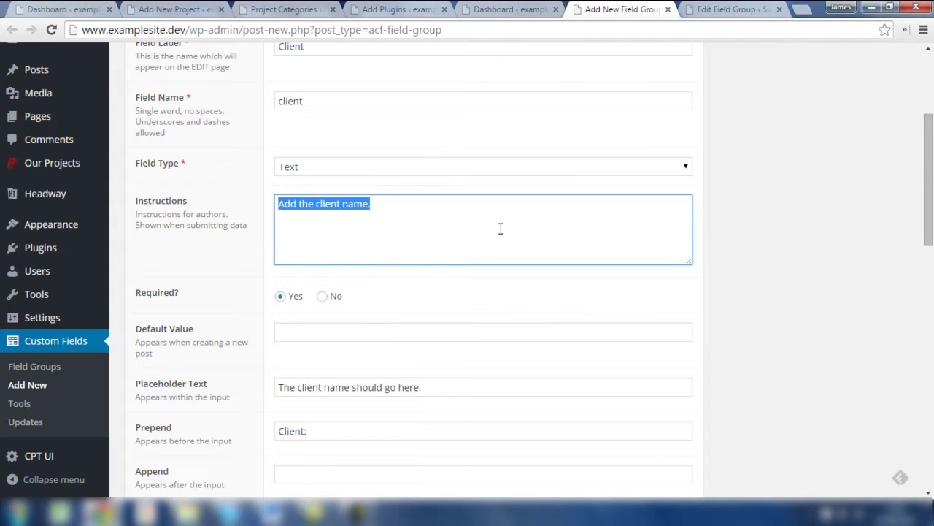
Step: Compare the Client field's Required and Default Value settings with the Add New Project screen
scroll(482, 212, "down", 2)
left_click(438, 179)
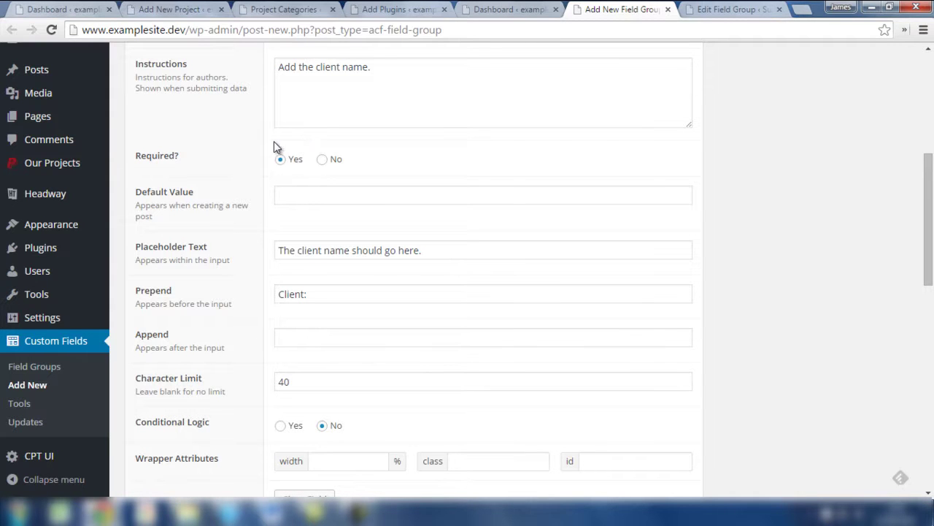
left_click(164, 10)
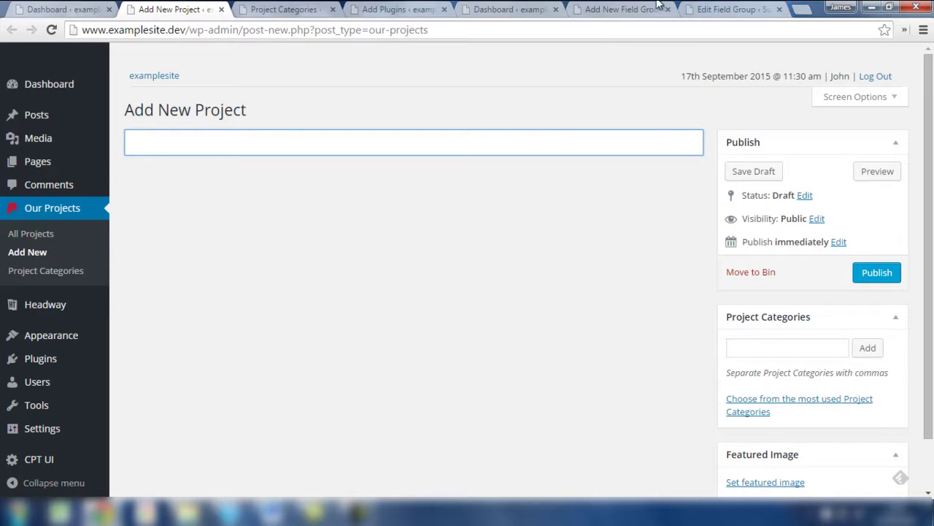
left_click(624, 10)
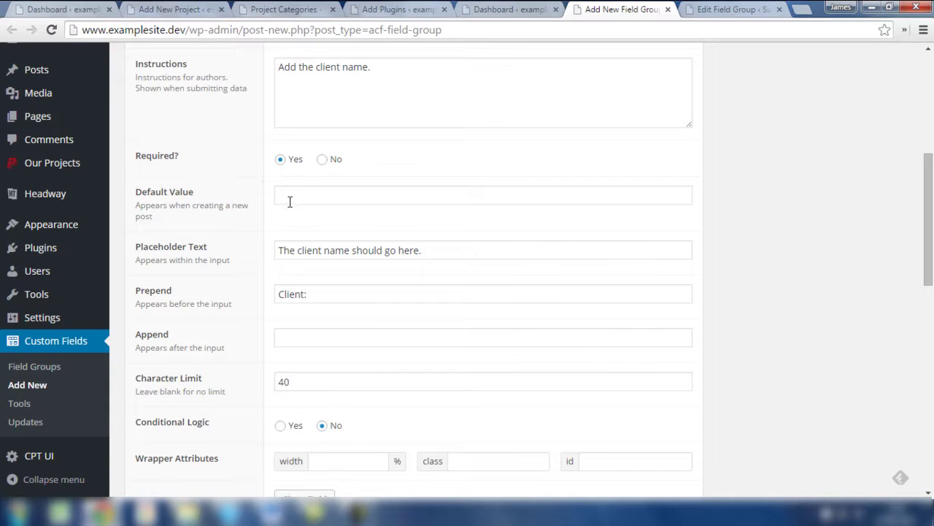
scroll(267, 208, "down", 1)
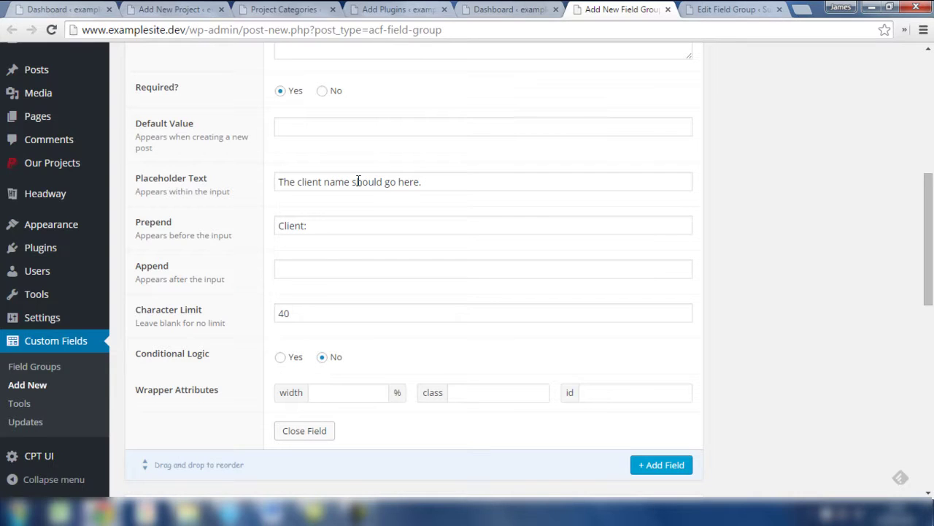
Step: Review the Client field's placeholder text, prepend, append and character limit settings, checking them against the Add New Project screen
left_click_drag(446, 182, 209, 190)
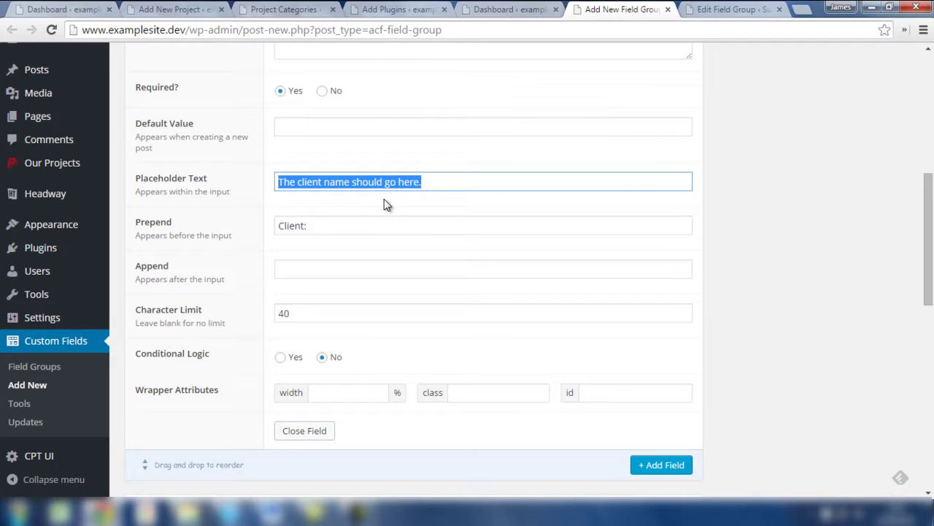
left_click(436, 180)
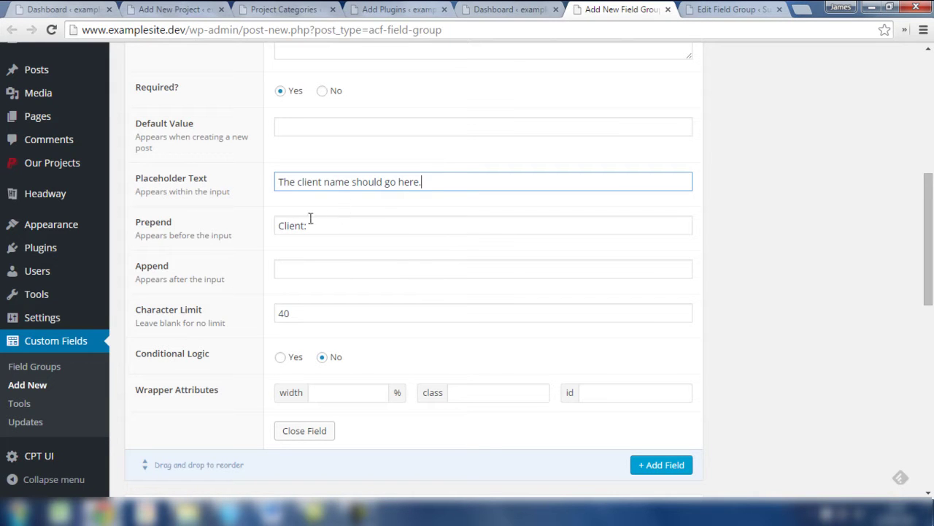
left_click_drag(309, 224, 271, 224)
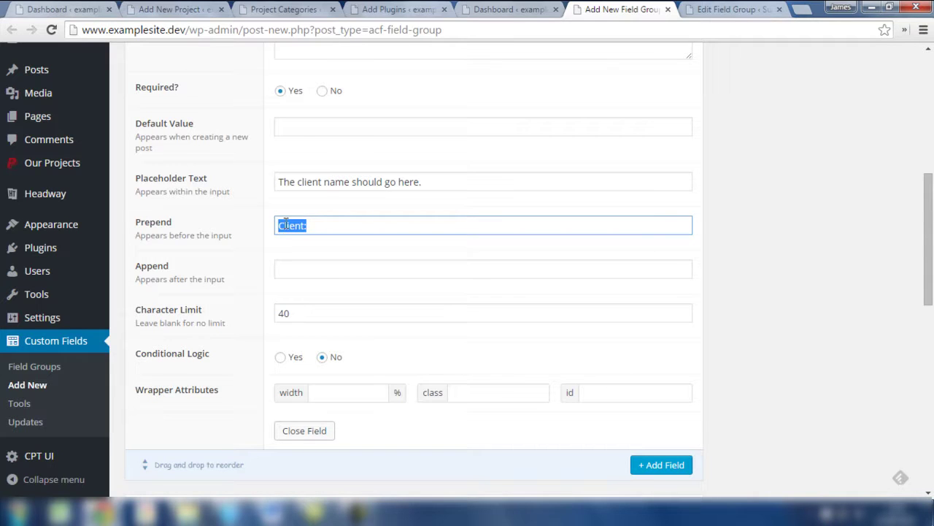
left_click(286, 268)
scroll(268, 274, "down", 2)
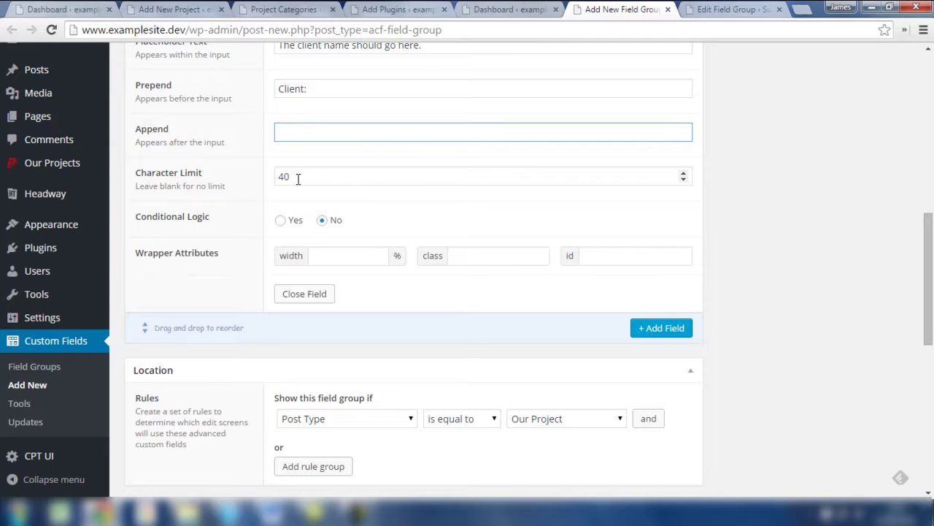
left_click_drag(297, 177, 271, 175)
left_click(297, 156)
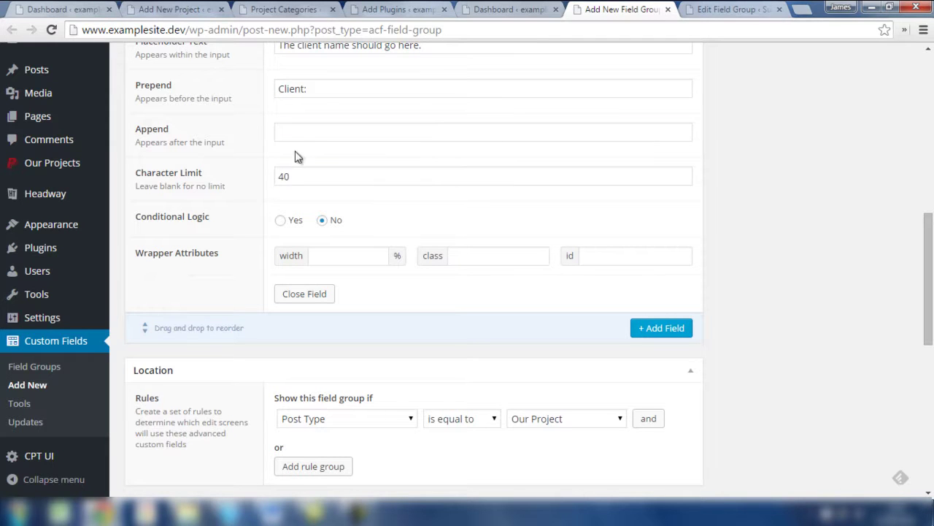
key("ctrl+2")
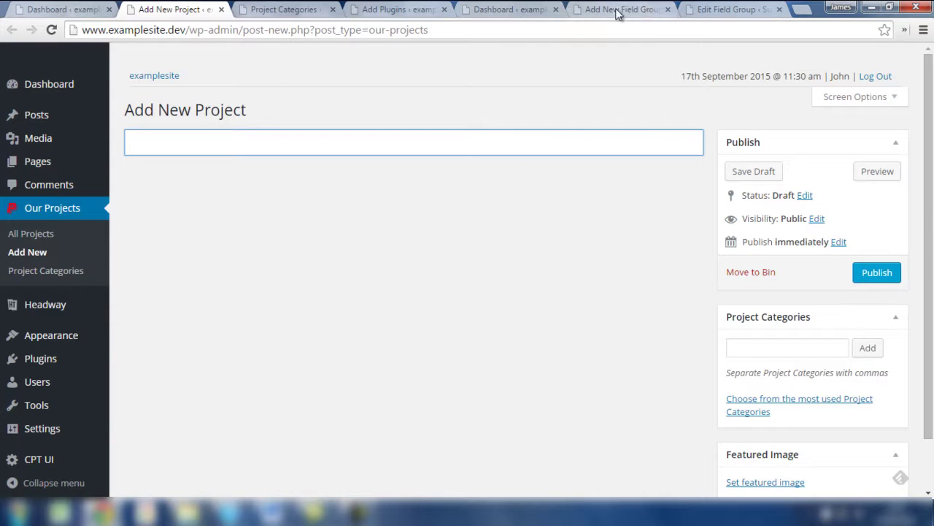
left_click(644, 9)
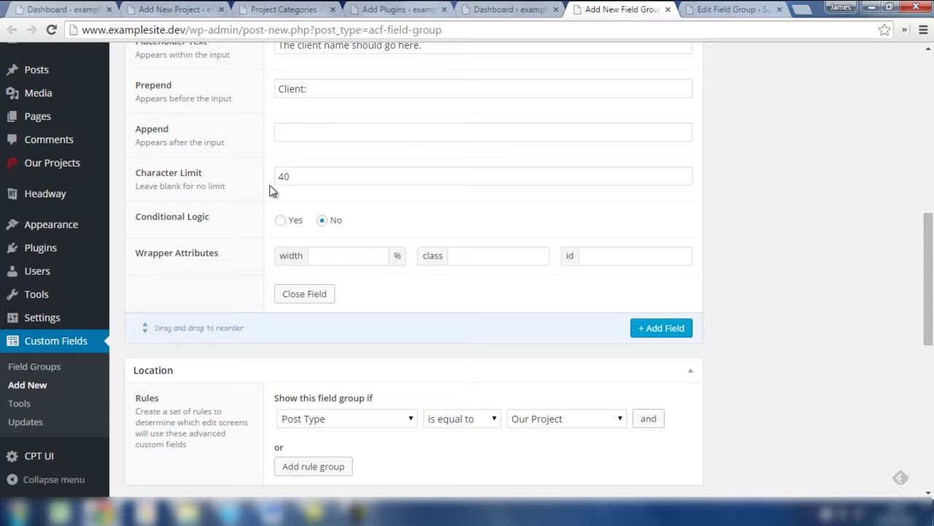
Step: Look back over the Client field's settings and its available field types
scroll(270, 191, "up", 8)
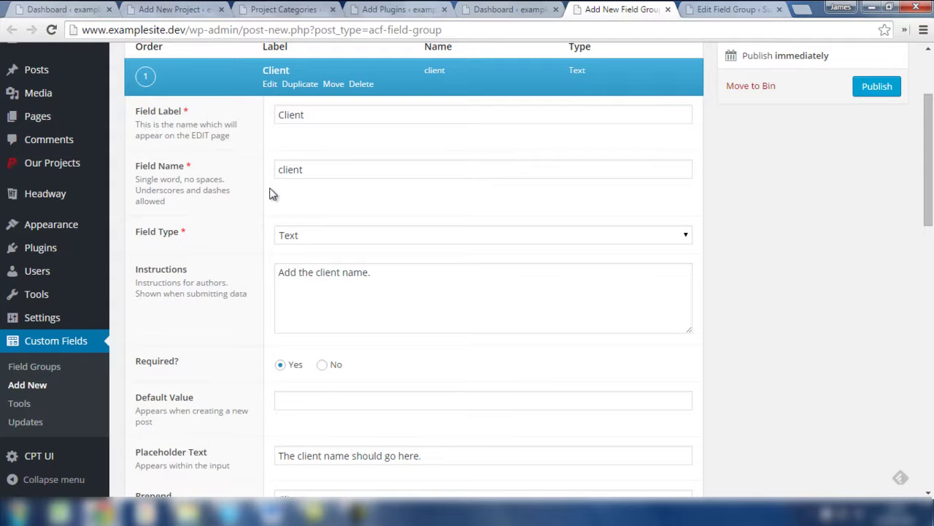
scroll(269, 193, "down", 2)
scroll(270, 194, "up", 1)
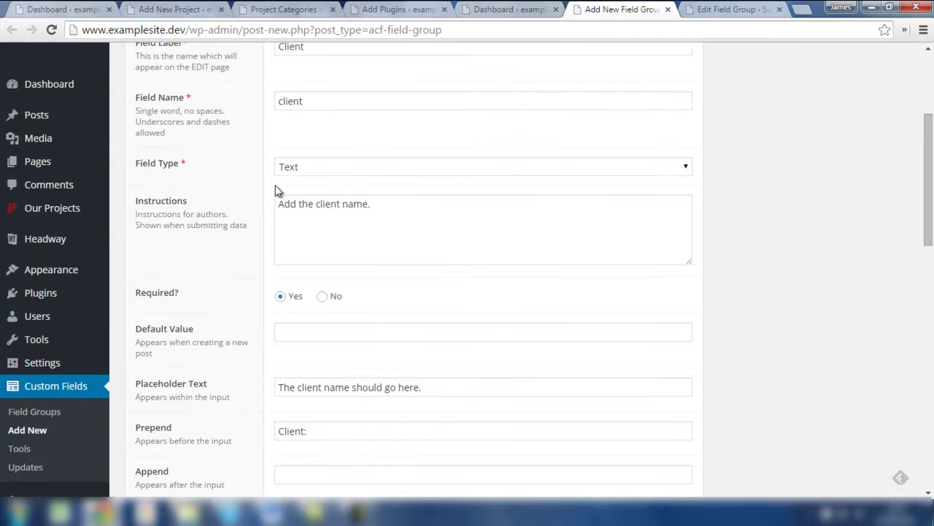
left_click(354, 171)
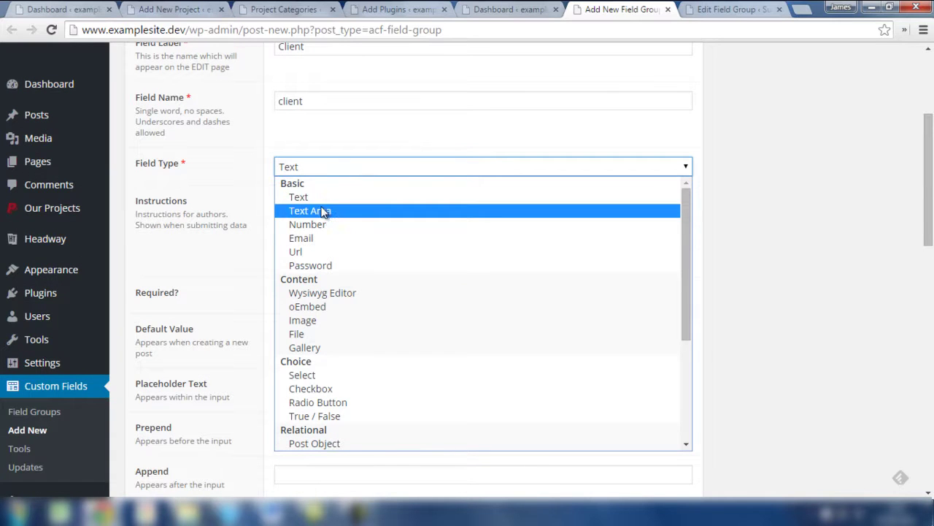
left_click(824, 202)
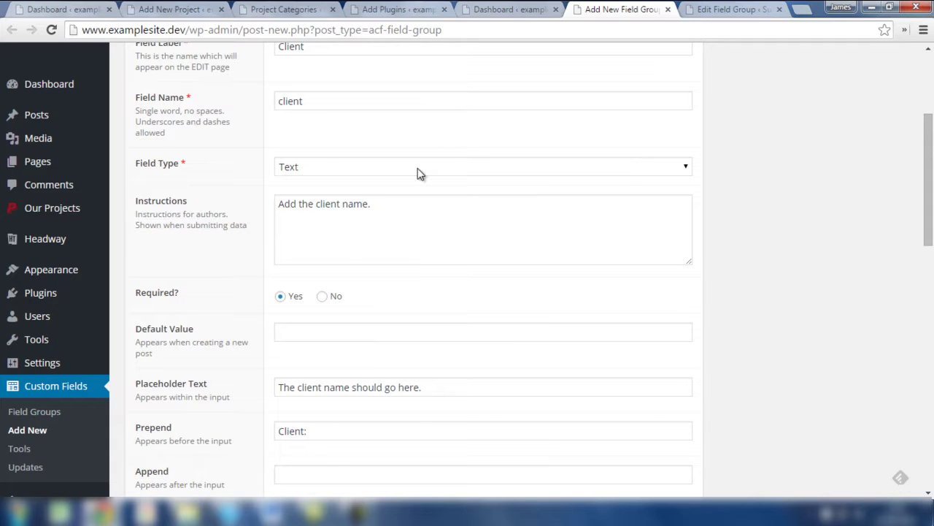
Step: Add a second, blank field below the Client field in the field group
mouse_move(931, 179)
left_mouse_down()
mouse_move(933, 255)
mouse_move(932, 120)
mouse_move(932, 278)
left_mouse_up()
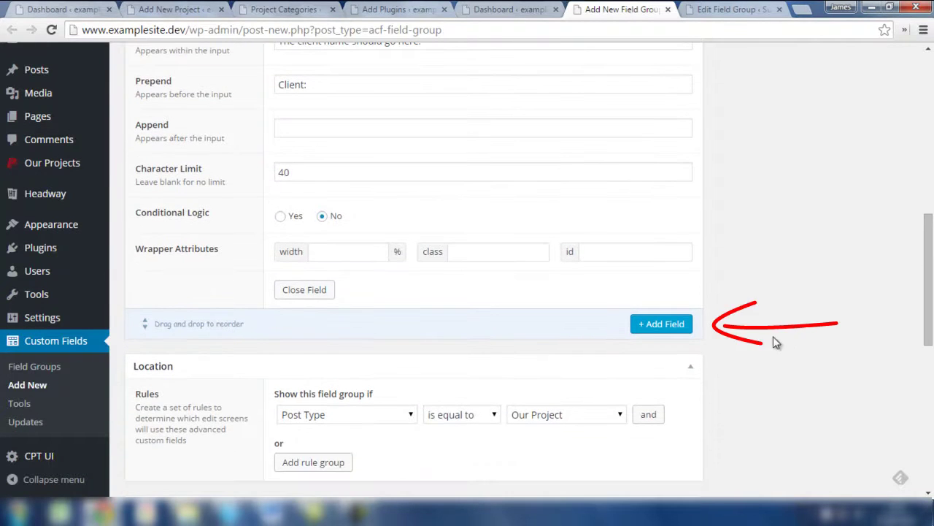
left_click(669, 324)
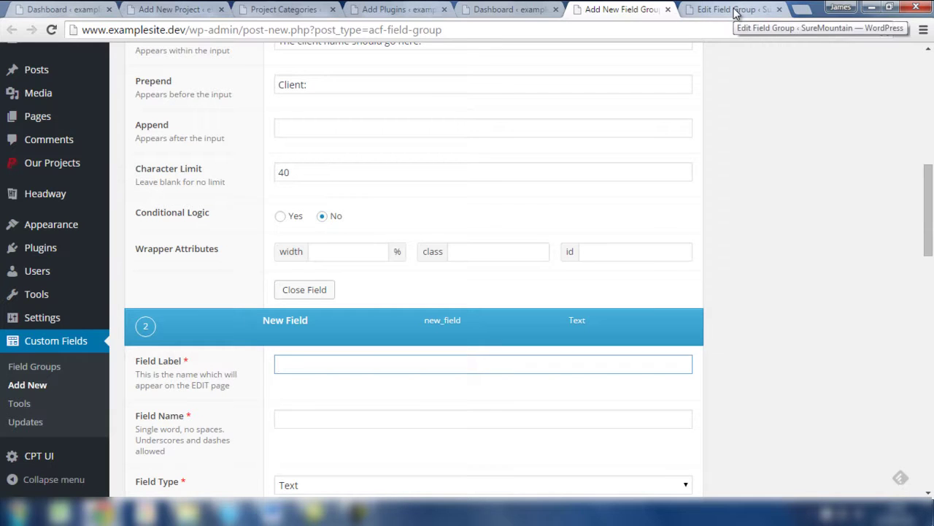
left_click_drag(928, 164, 932, 232)
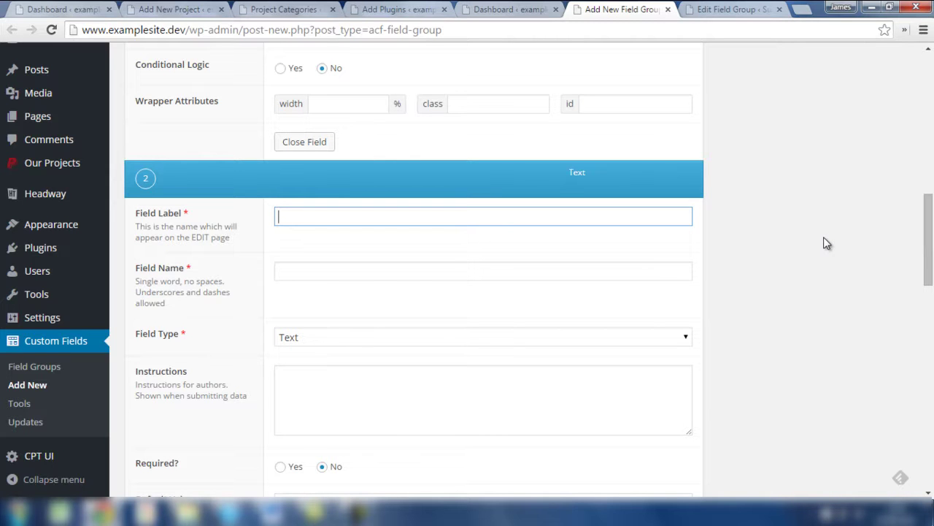
left_click_drag(930, 261, 930, 119)
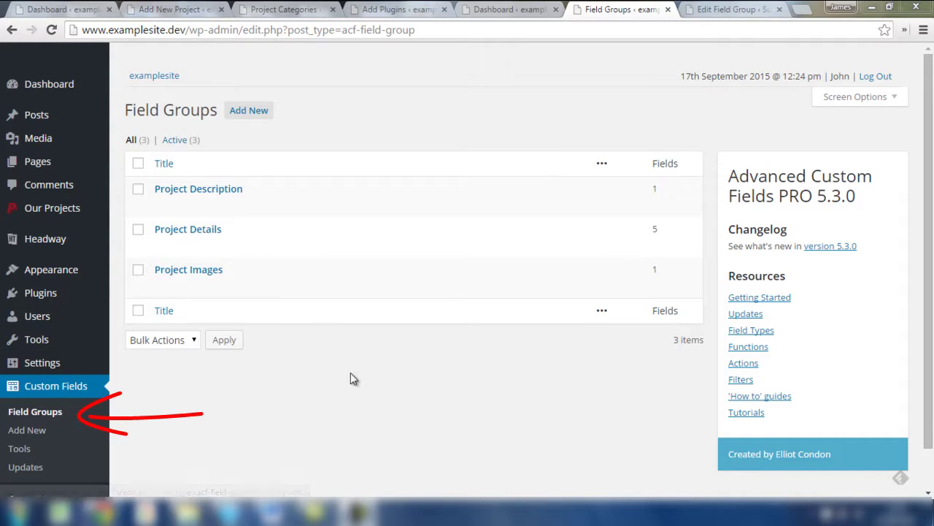
Step: Open the Project Details field group from the field groups list and review its title and fields
mouse_move(249, 255)
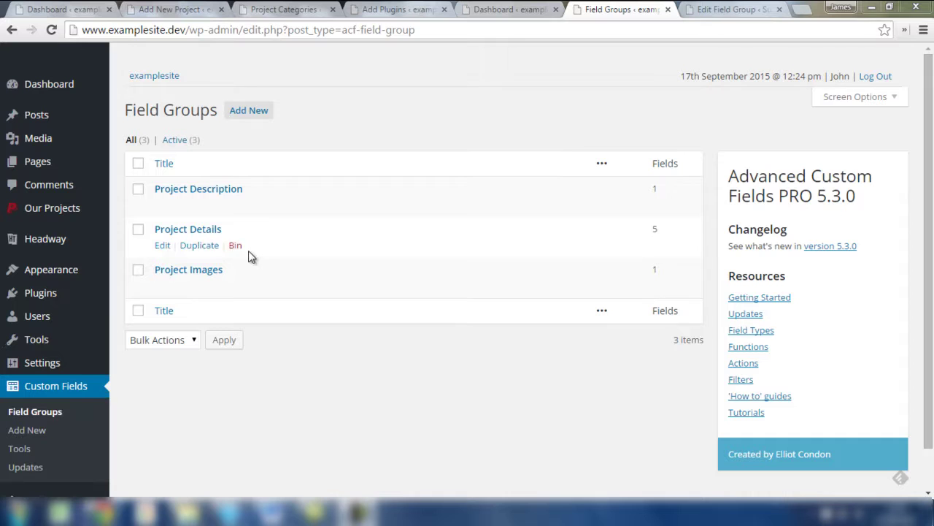
left_click(177, 231)
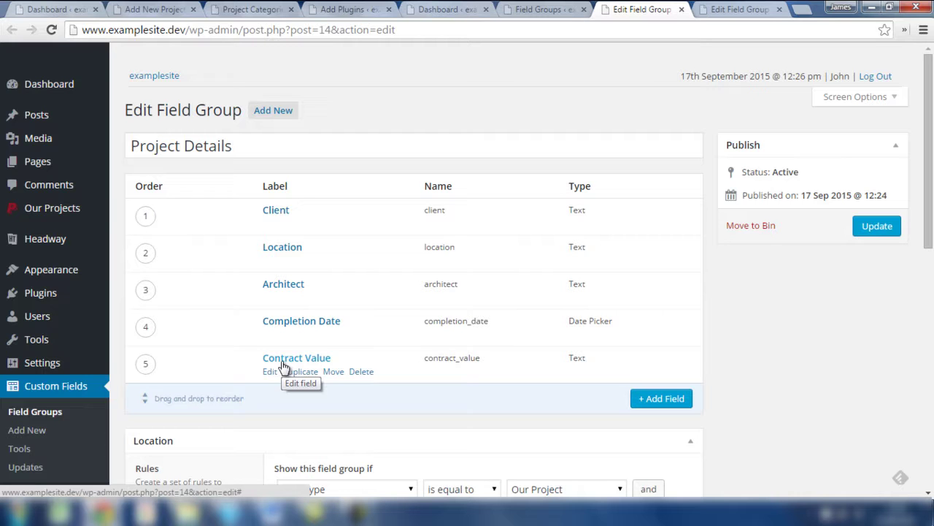
left_click(263, 147)
left_click_drag(232, 146, 130, 146)
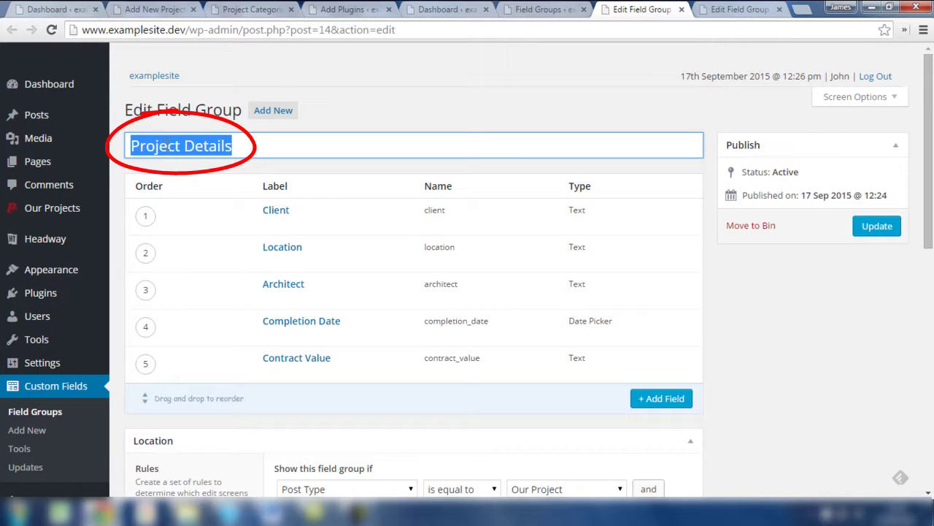
left_click(272, 146)
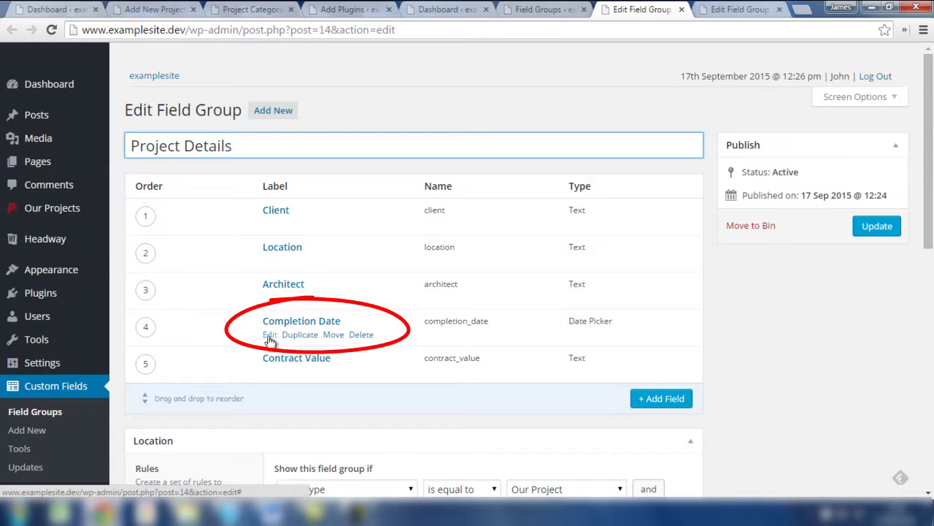
Step: Expand the Completion Date field and examine its field type, instructions, display format and return format
left_click(269, 336)
left_click_drag(930, 146, 921, 206)
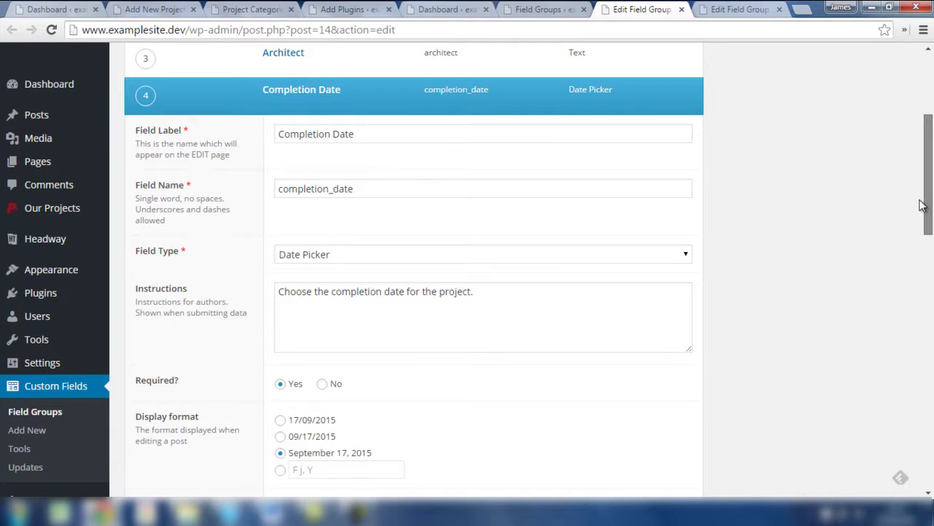
left_click_drag(921, 205, 923, 246)
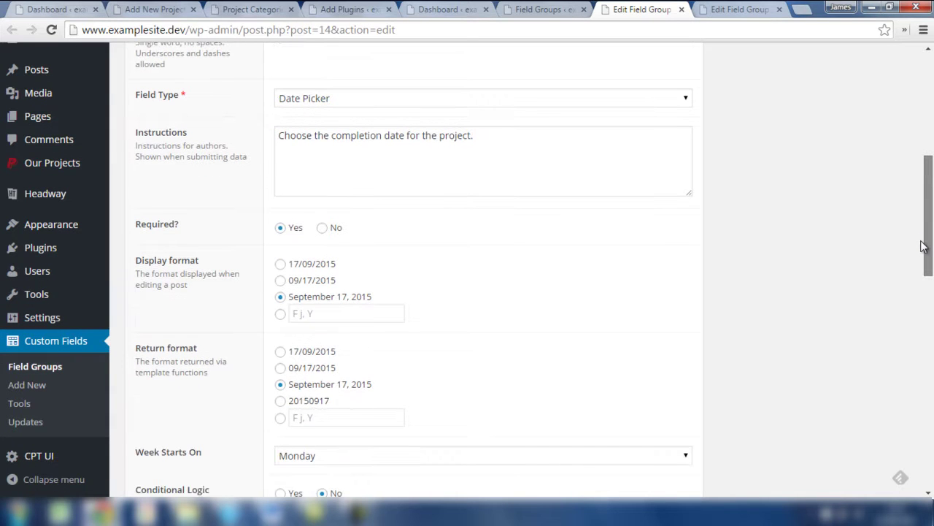
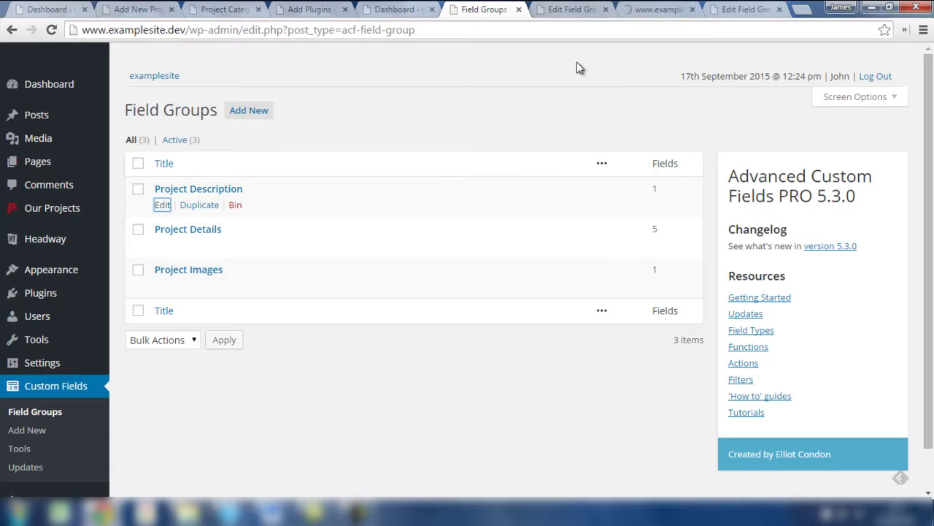
Step: Open the Project Description field group and examine the settings of its Description field
left_click(661, 12)
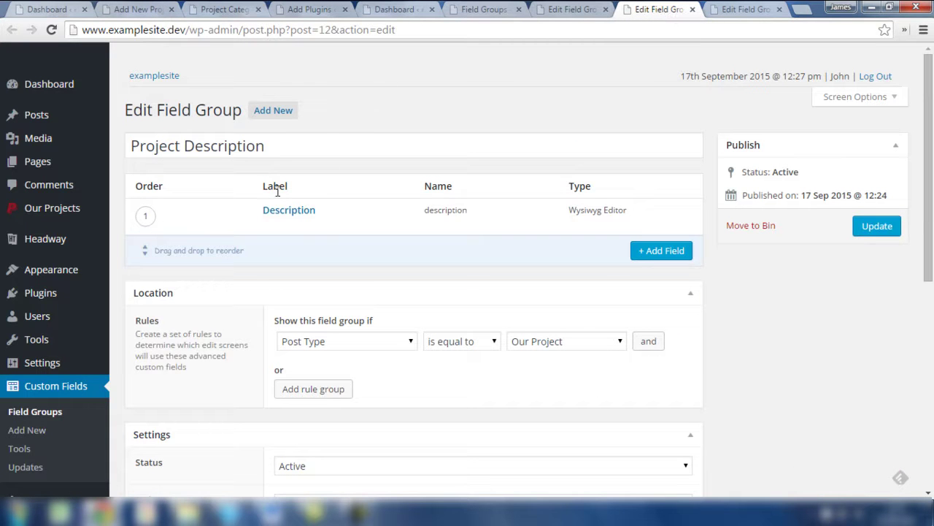
mouse_move(273, 221)
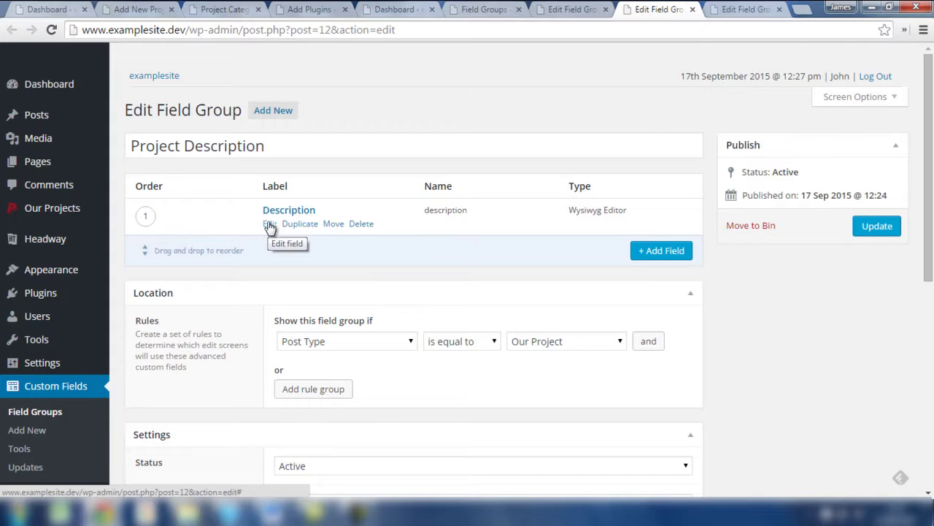
left_click(269, 224)
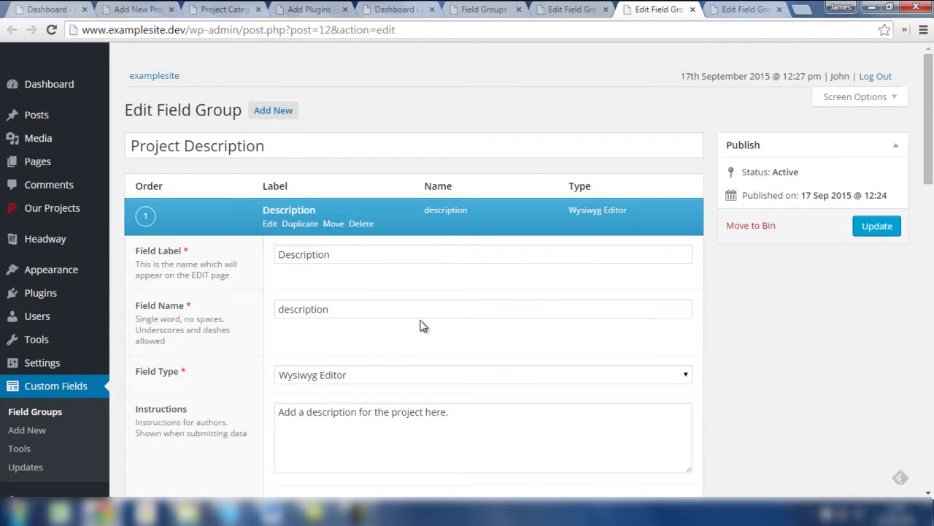
left_click_drag(929, 93, 930, 197)
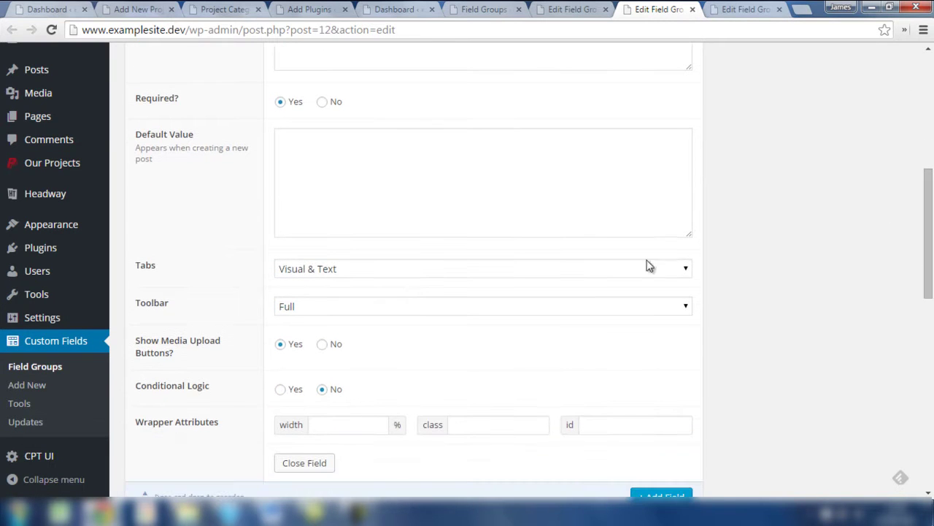
Step: Check the Description field's Tabs and Toolbar options, choosing Full for the toolbar, and look back over the field's settings
left_click(348, 276)
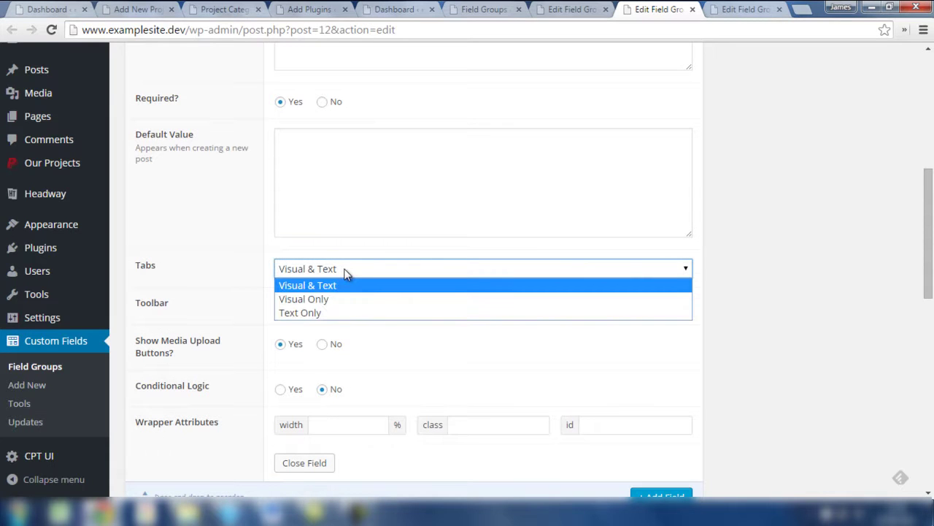
left_click(348, 272)
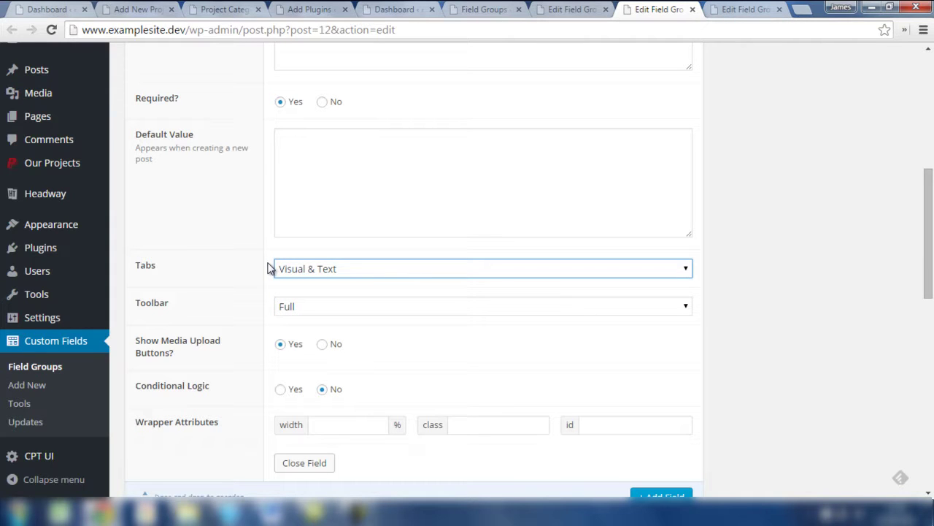
left_click(313, 307)
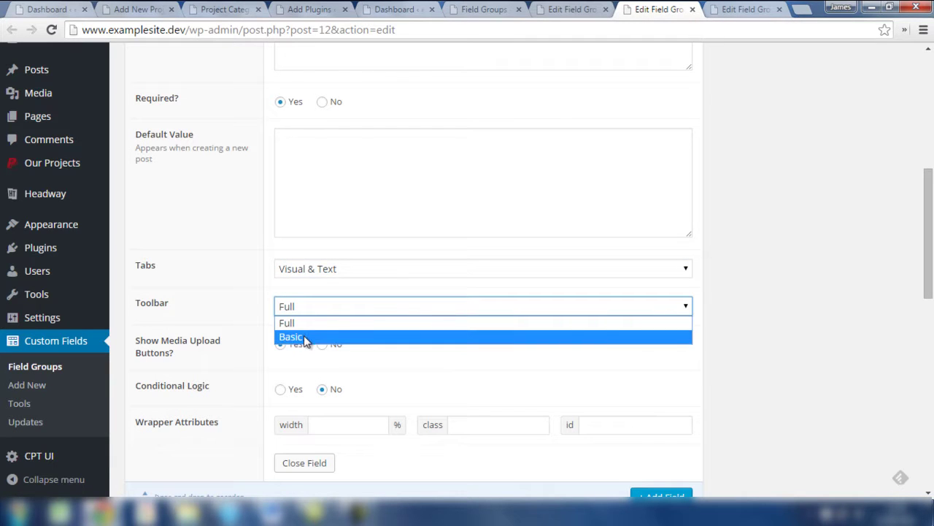
left_click(303, 322)
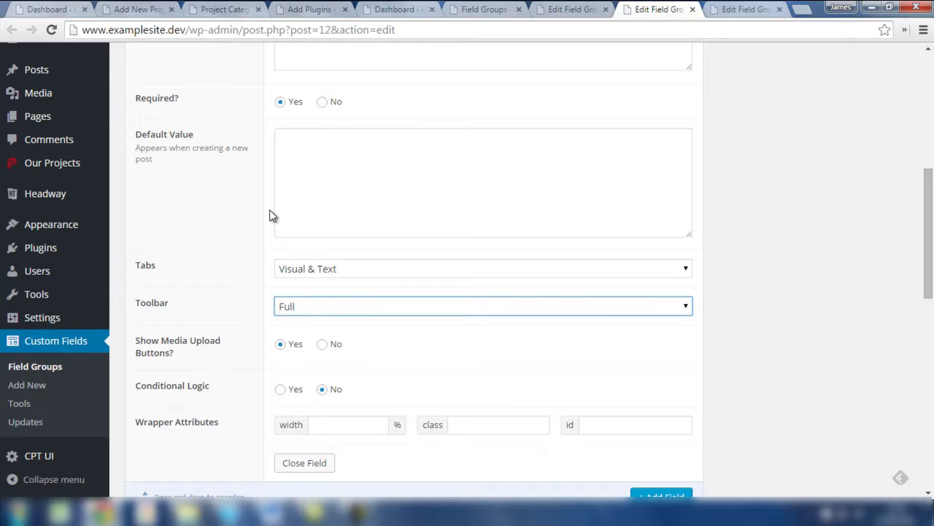
scroll(269, 215, "down", 1)
scroll(269, 216, "up", 5)
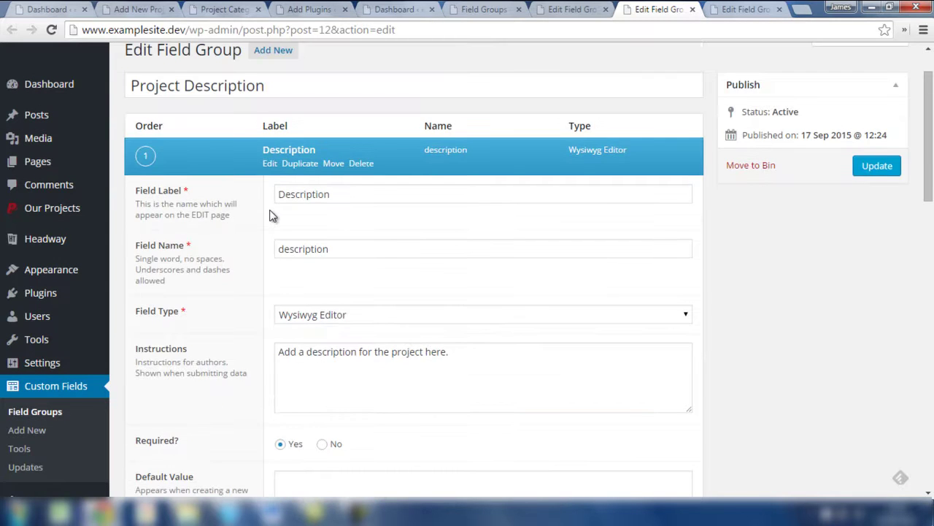
Step: Return to the field groups list and open the Project Images field group for editing in a new tab
scroll(270, 216, "up", 1)
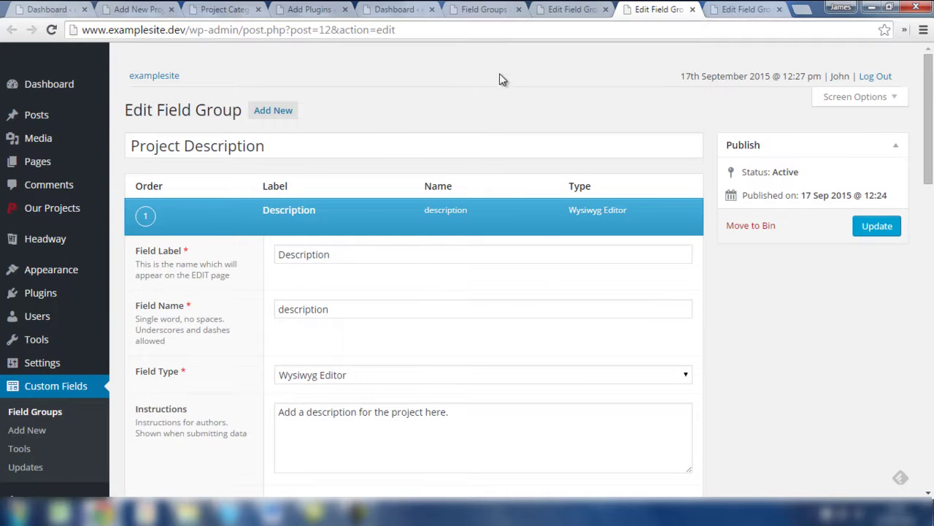
left_click(488, 10)
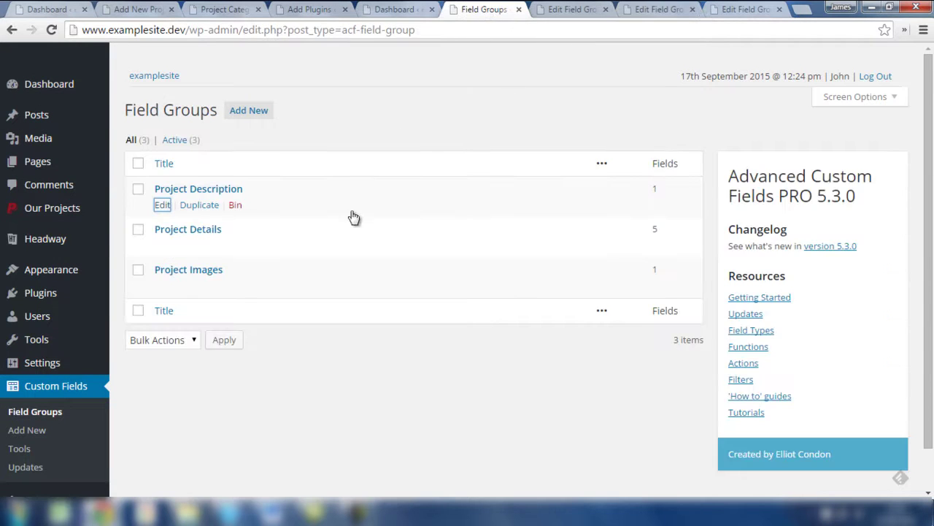
mouse_move(165, 287)
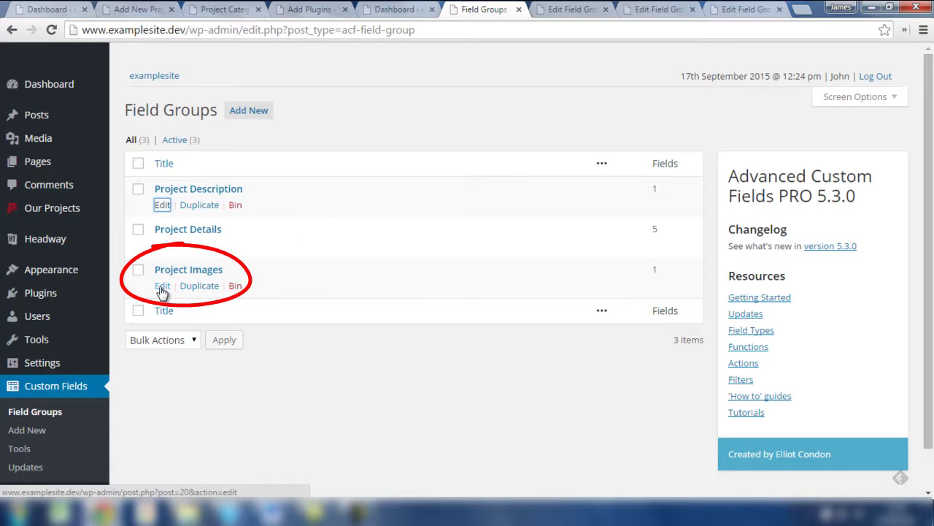
right_click(162, 289)
left_click(208, 300)
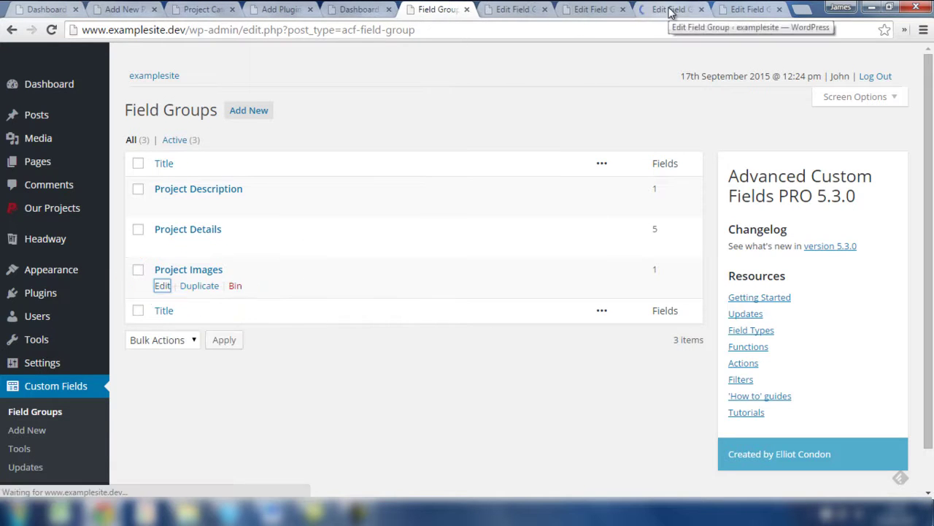
left_click(670, 9)
mouse_move(484, 209)
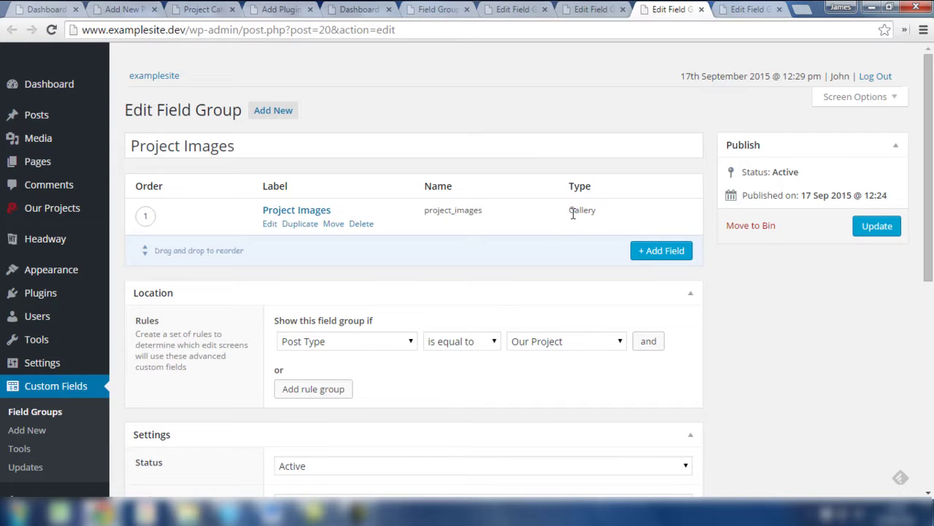
Step: Expand the Project Images field and examine its field type, instructions, selection limits and Preview Size options
left_click(270, 223)
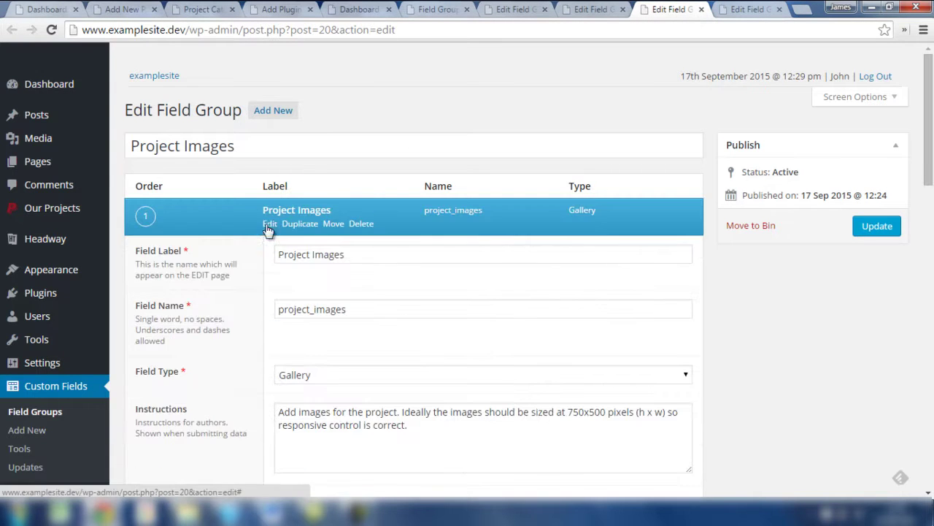
left_click_drag(932, 117, 932, 159)
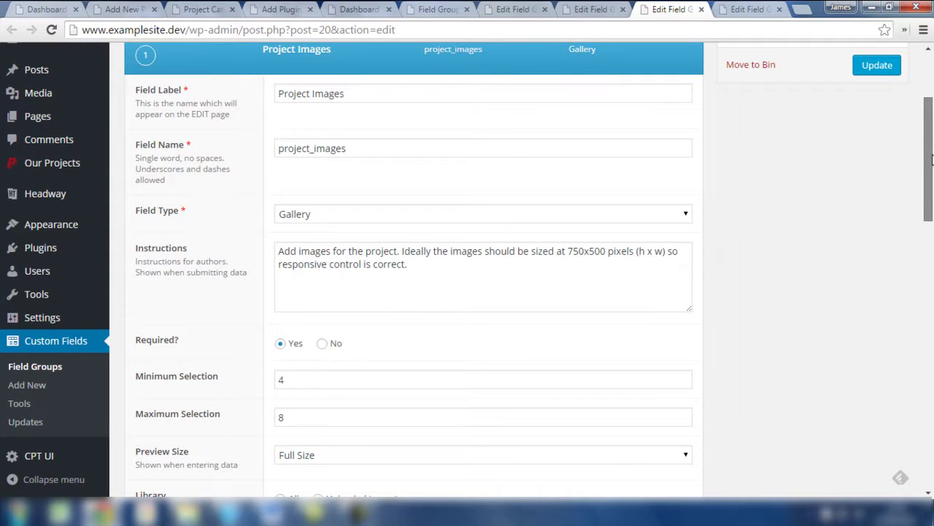
left_click_drag(931, 159, 931, 199)
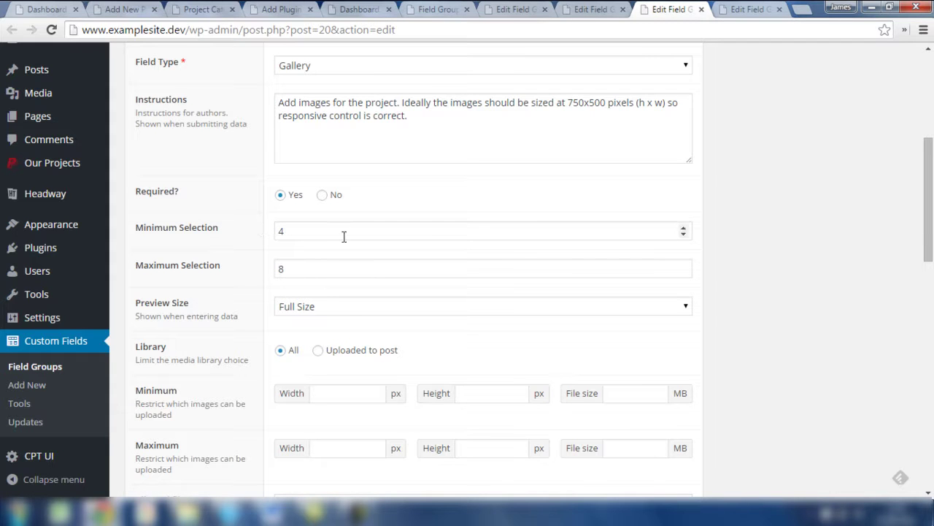
left_click(327, 307)
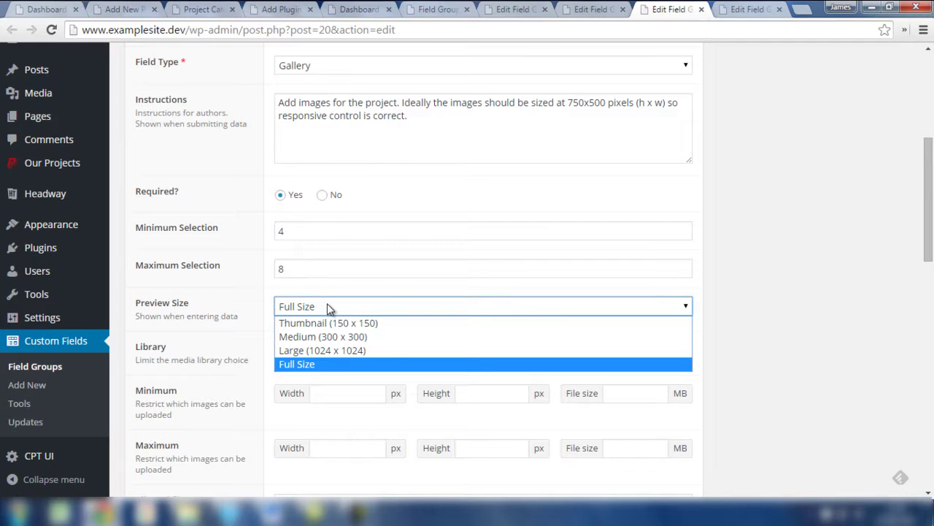
left_click(328, 306)
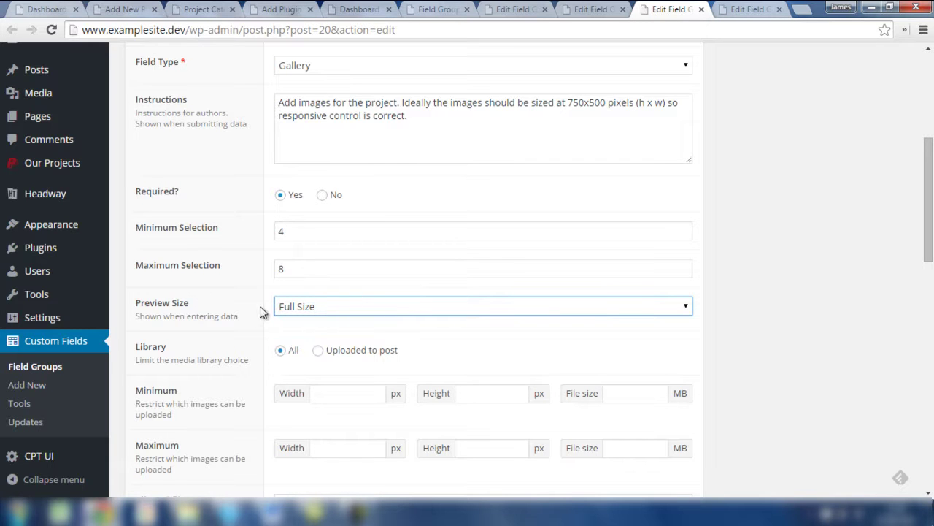
Step: Examine the Library choices and the minimum and maximum image size restrictions of the Project Images field, leaving Library on All
scroll(264, 299, "down", 2)
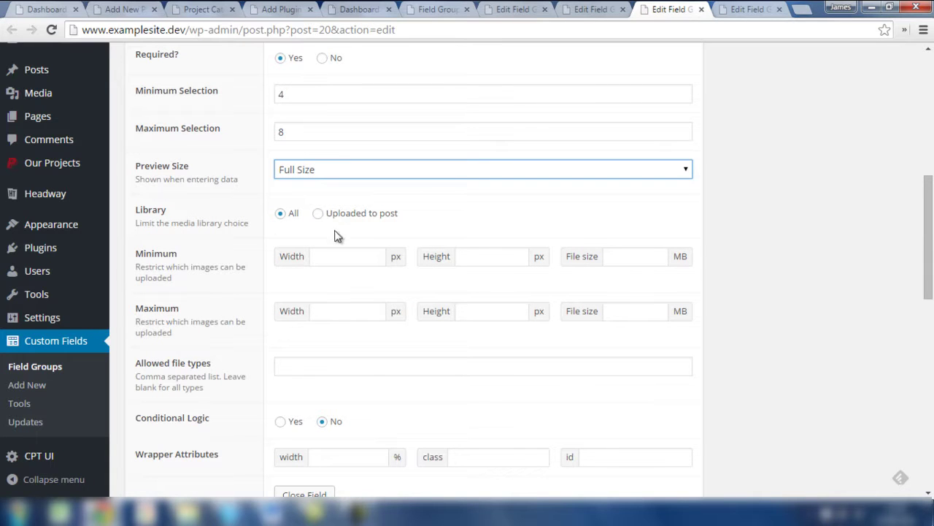
left_click(319, 215)
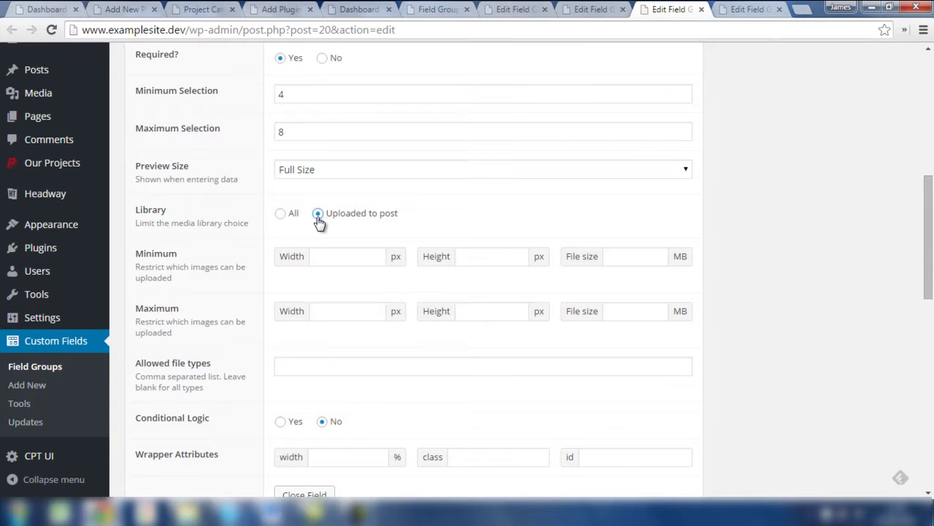
left_click(282, 216)
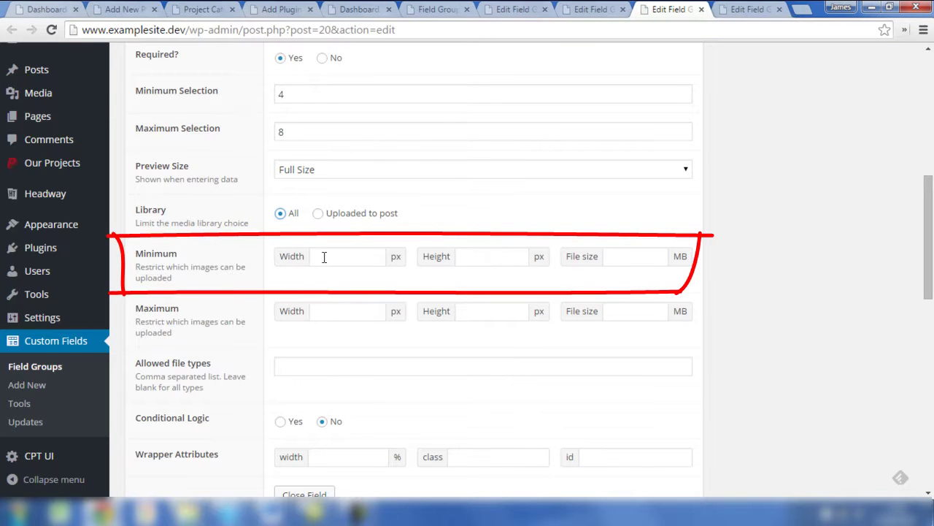
left_click(633, 256)
left_click(475, 256)
left_click(329, 312)
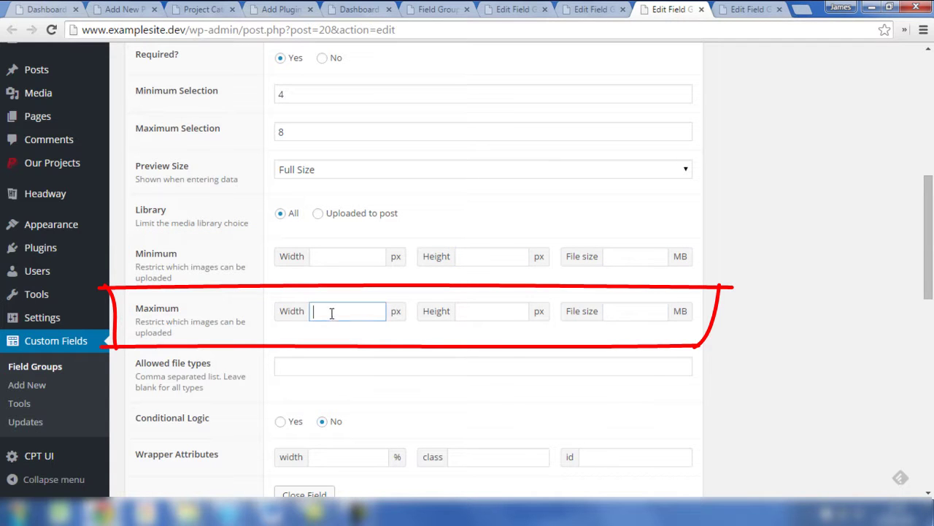
left_click(496, 311)
left_click(639, 312)
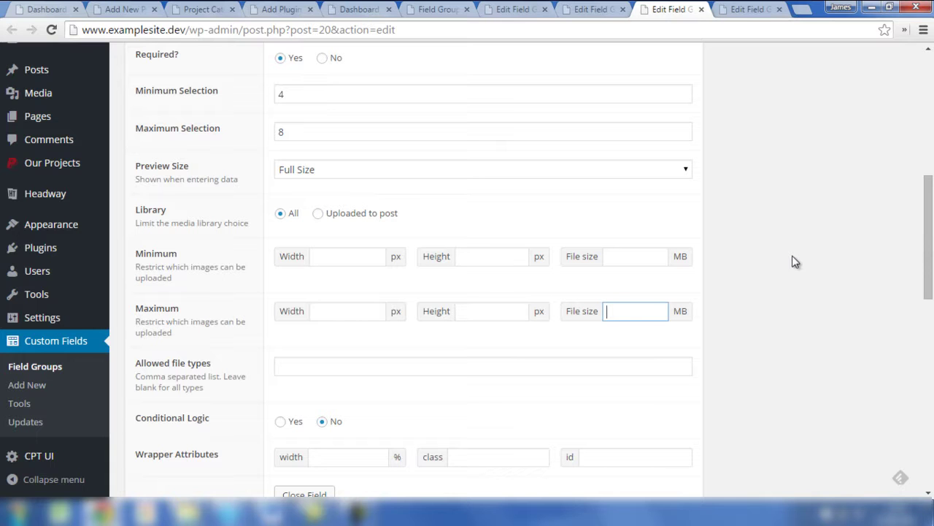
Step: Set the allowed file types of the Project Images field to "jpg, png" and look back over the field's settings
left_click_drag(928, 227, 931, 264)
left_click(309, 241)
type("j")
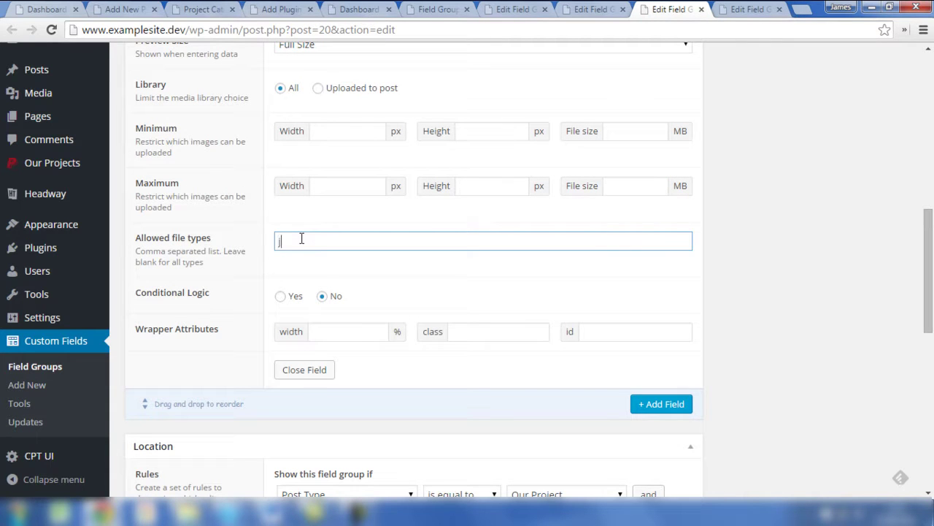
type("pg, png")
scroll(382, 295, "up", 1)
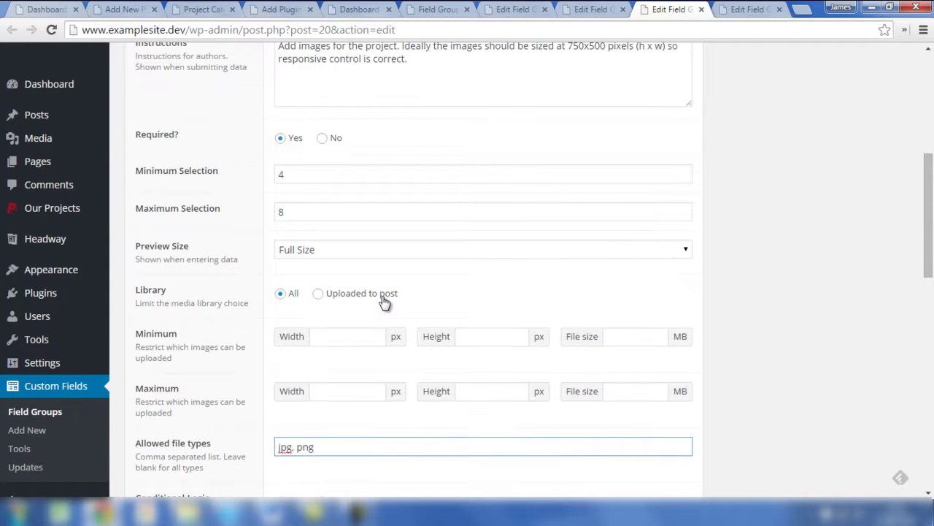
scroll(385, 302, "up", 4)
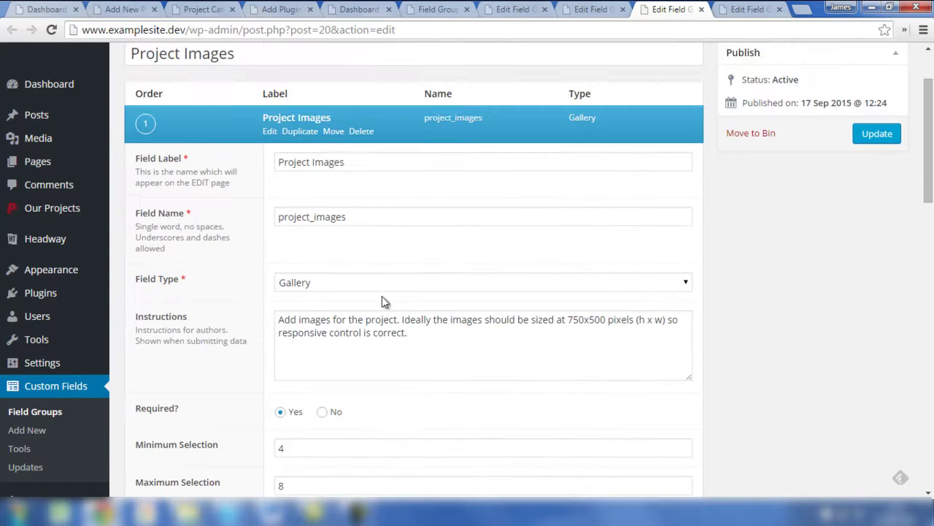
scroll(385, 302, "up", 1)
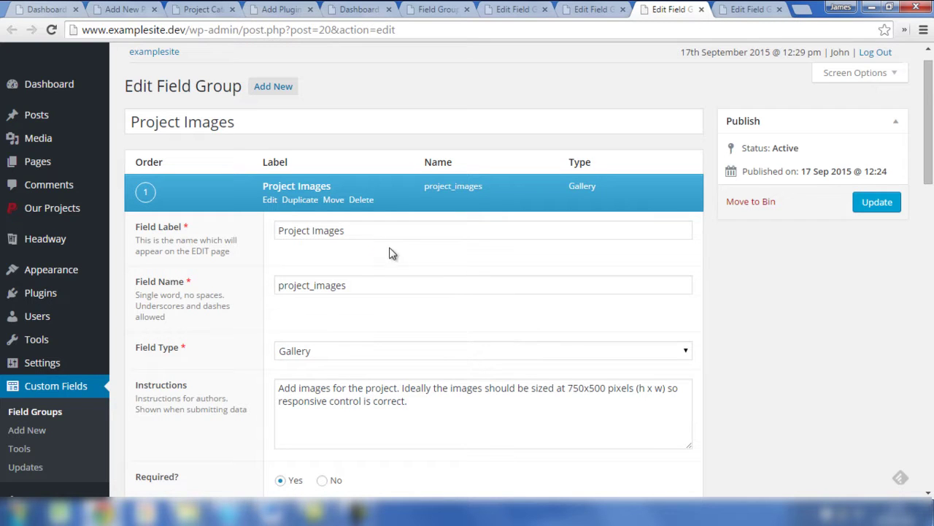
Step: Look over the field groups list again and switch to the Add New Project page
left_click(439, 11)
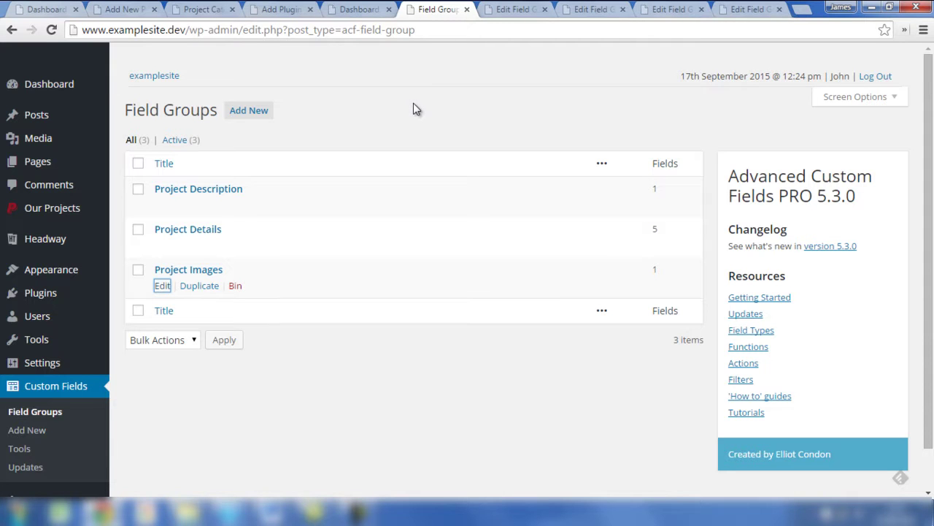
left_click(315, 393)
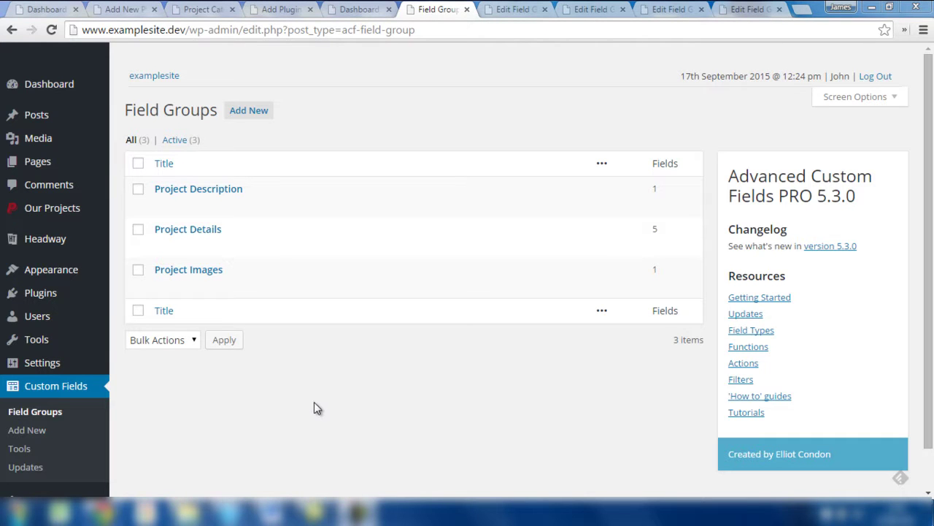
mouse_move(46, 209)
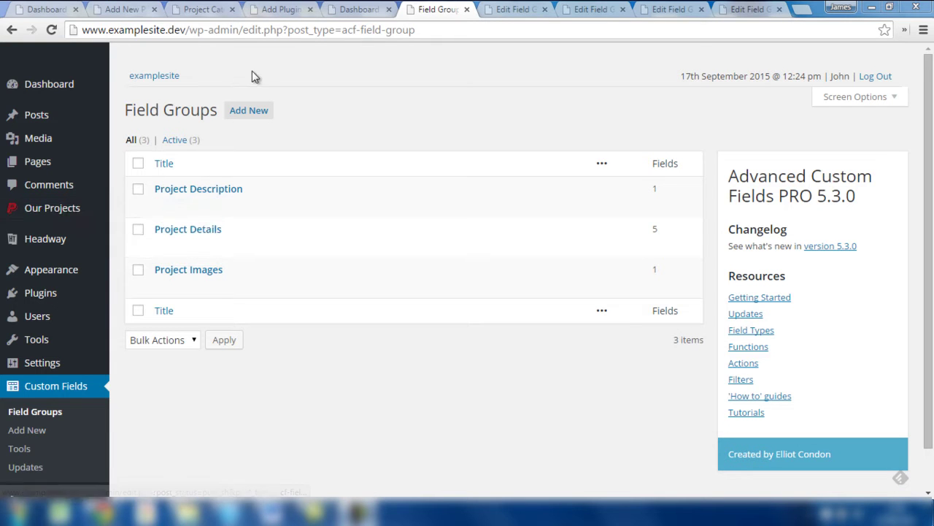
left_click(128, 11)
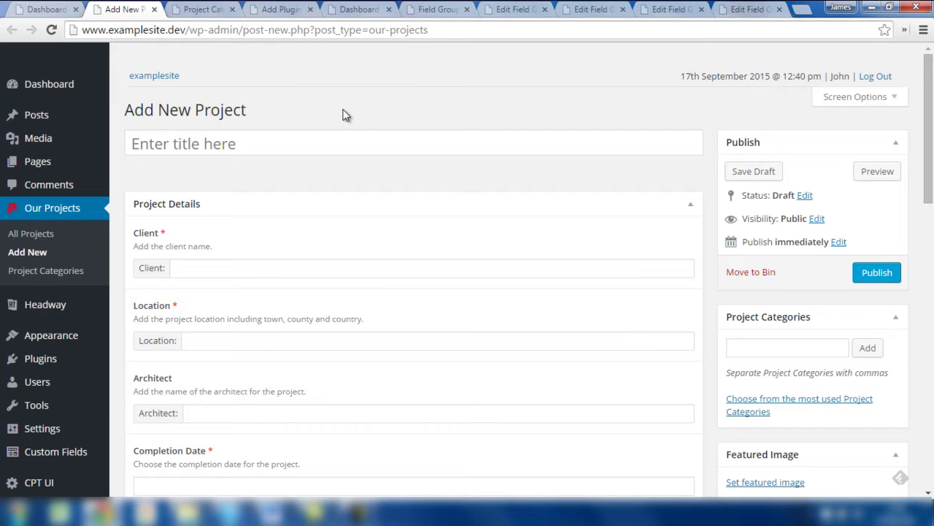
Step: Examine the new project's title field and the Client and Location fields in the Project Details group
left_click(256, 147)
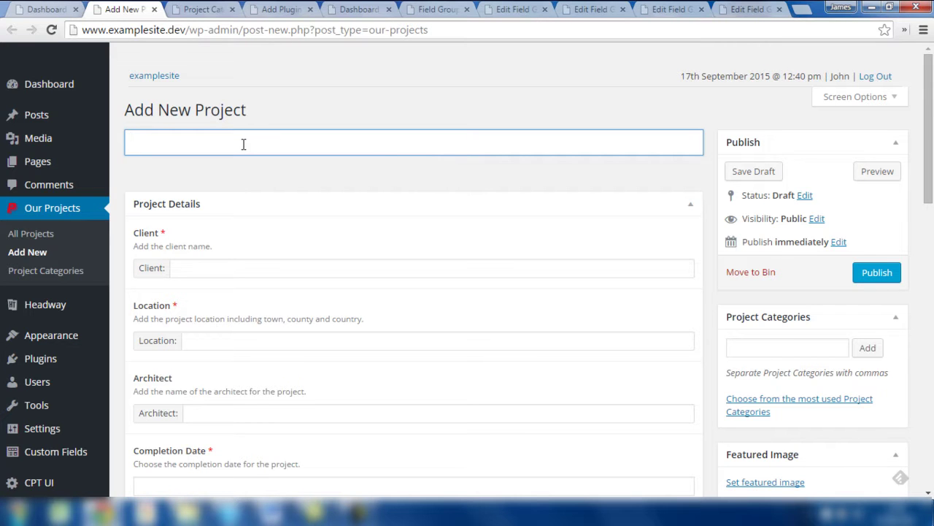
left_click_drag(928, 148, 931, 193)
left_click(240, 137)
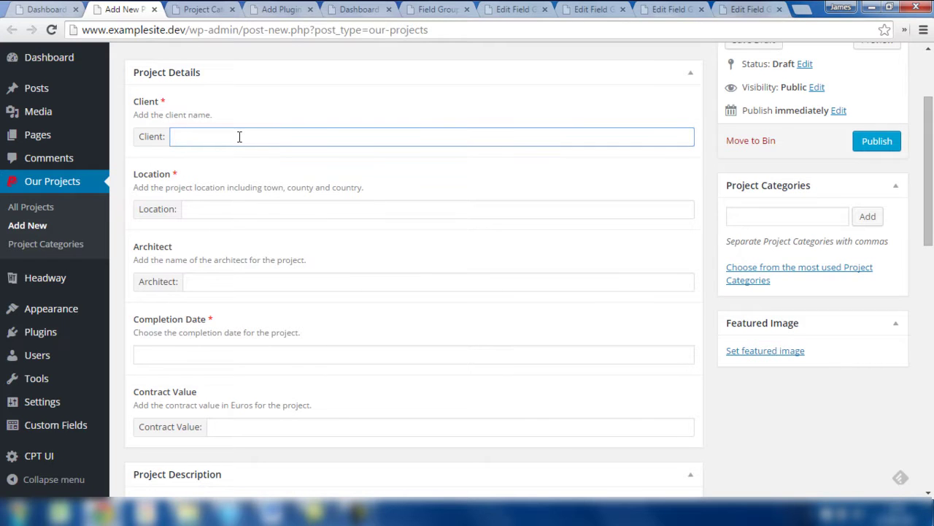
left_click(211, 209)
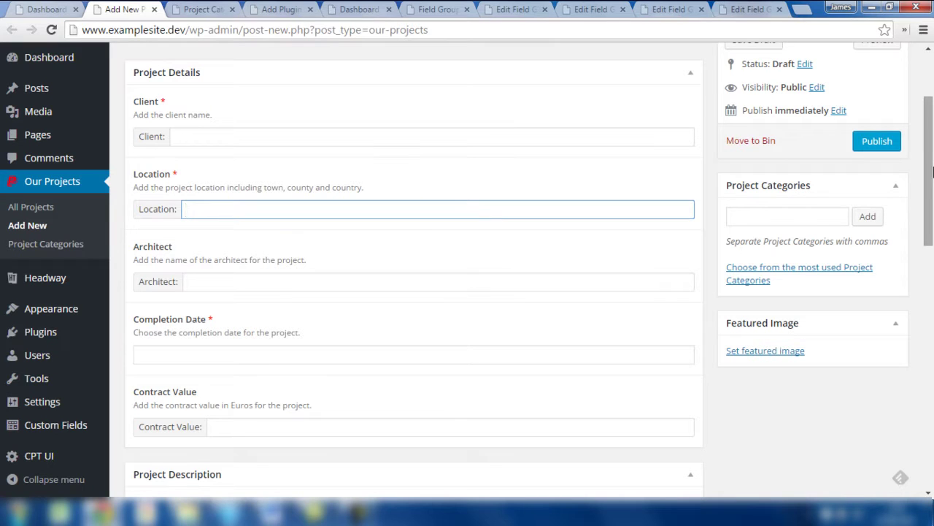
Step: Review the Project Description editor and Project Images gallery on the new project form, then the Project Categories box
left_click_drag(928, 168, 932, 286)
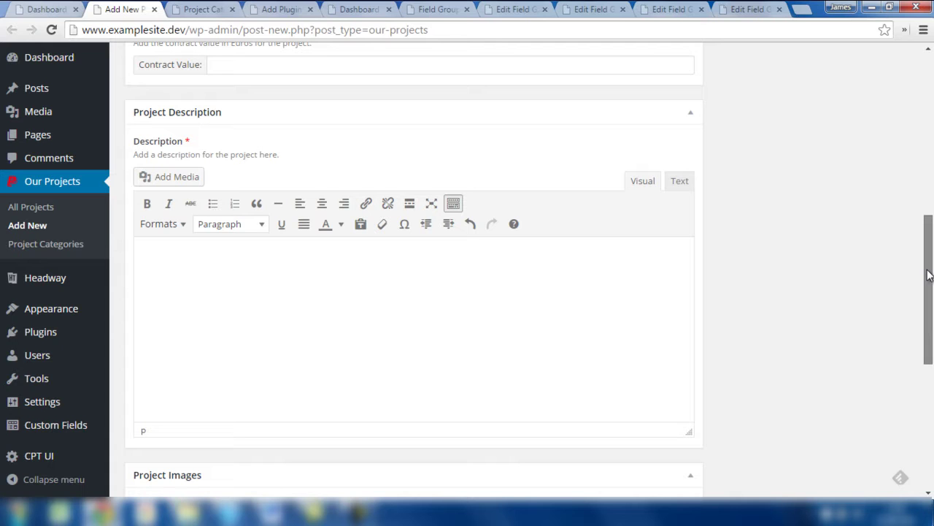
left_click_drag(929, 275, 929, 399)
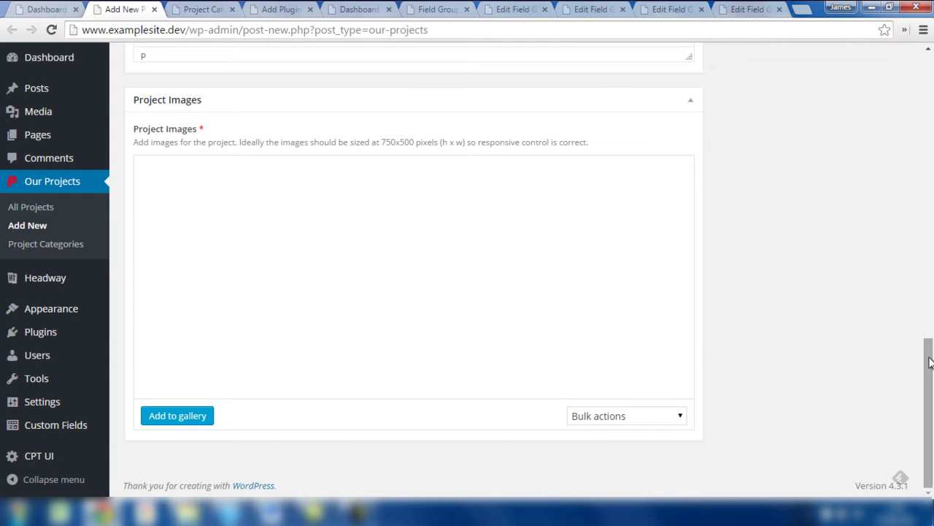
left_click_drag(923, 393, 932, 117)
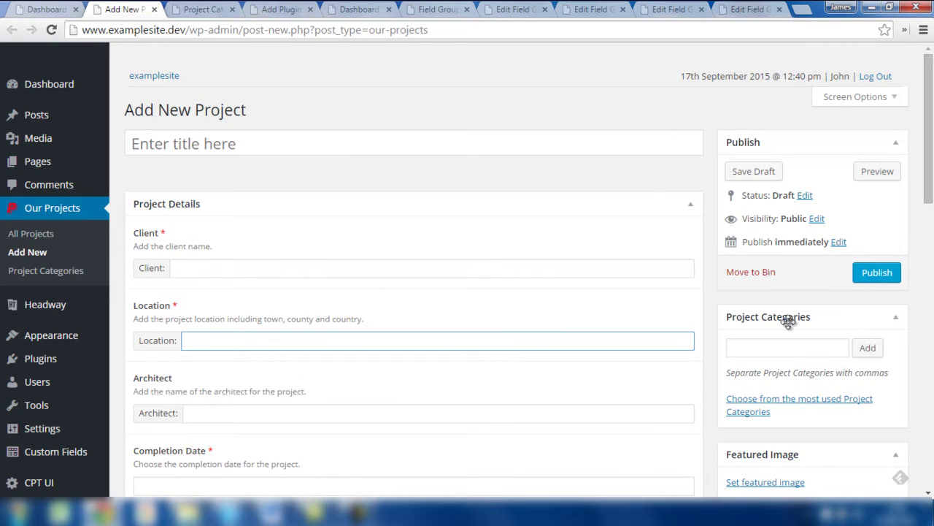
mouse_move(931, 181)
left_mouse_down()
mouse_move(932, 197)
mouse_move(931, 180)
left_mouse_up()
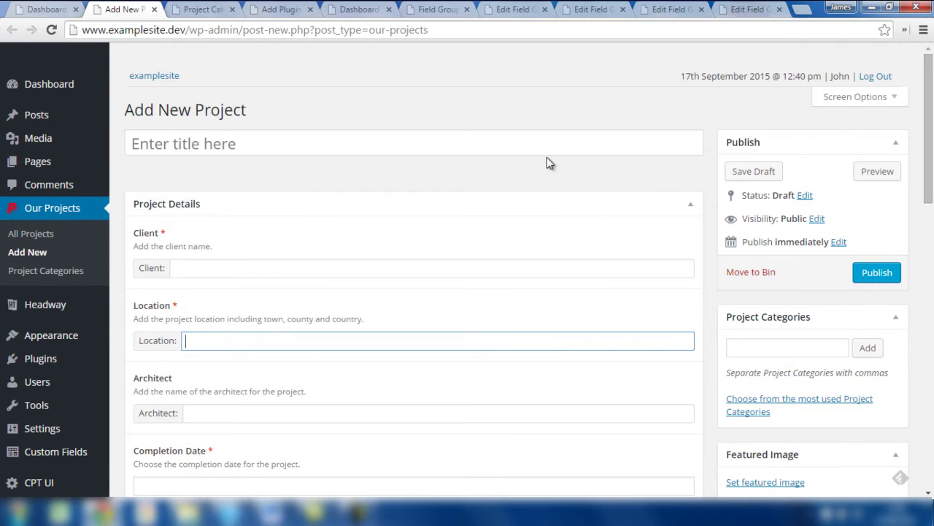